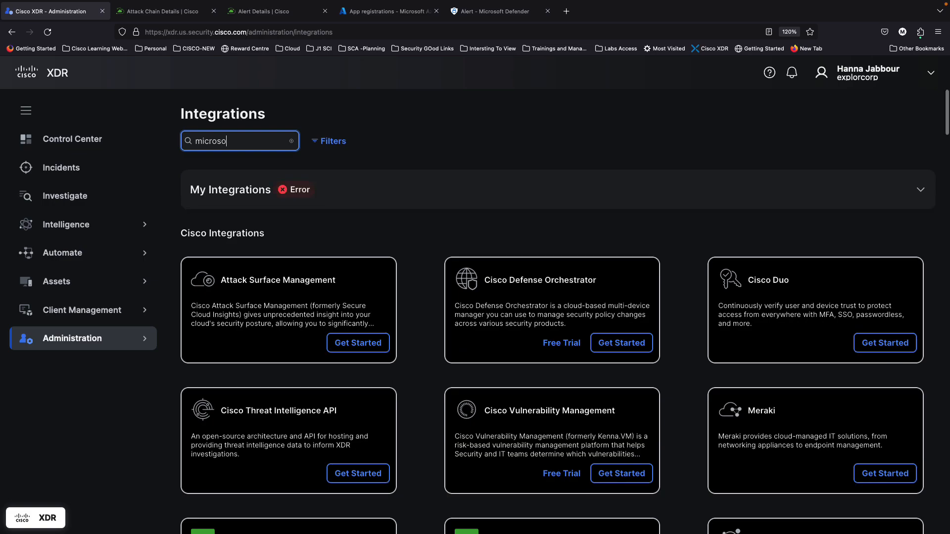
Step: Scroll the 'microso'-filtered integrations to the Microsoft Cloud and Defender for Endpoint cards
scroll(441, 436, "down", 3)
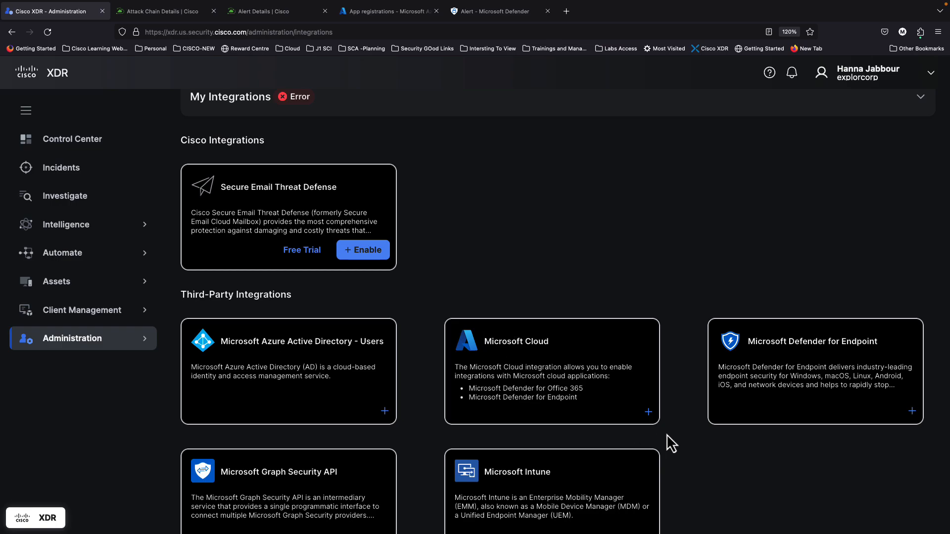
Step: Add a Microsoft Cloud integration and name it 'Microsoft Cloud V3'
left_click(648, 412)
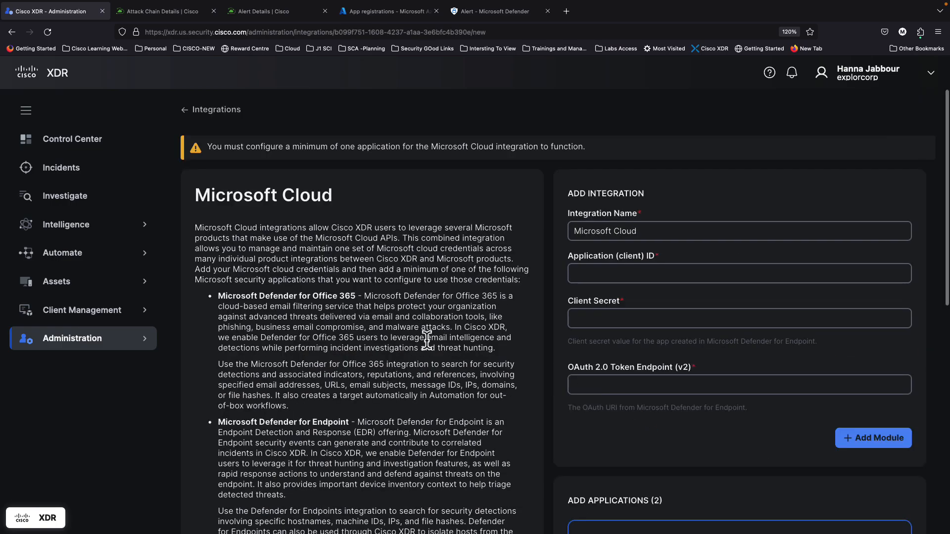
scroll(321, 299, "down", 2)
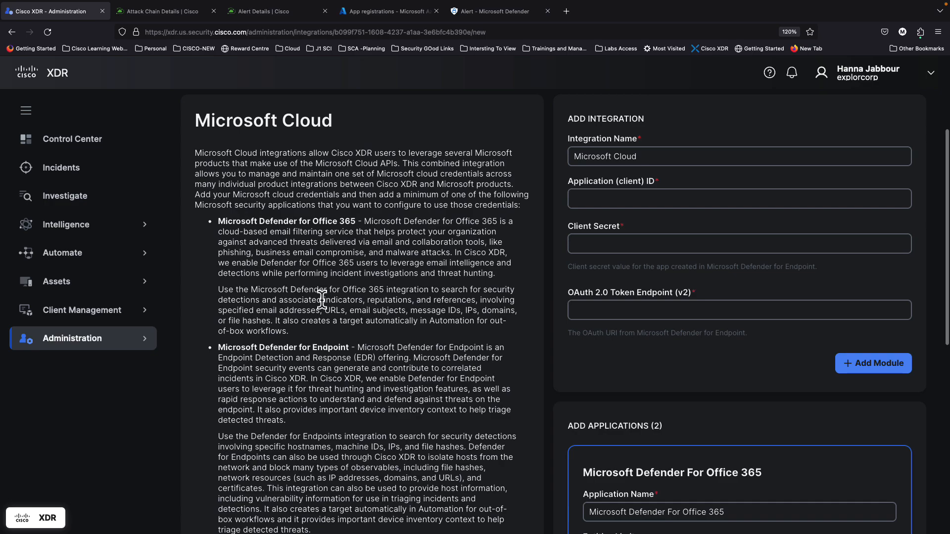
scroll(322, 300, "up", 1)
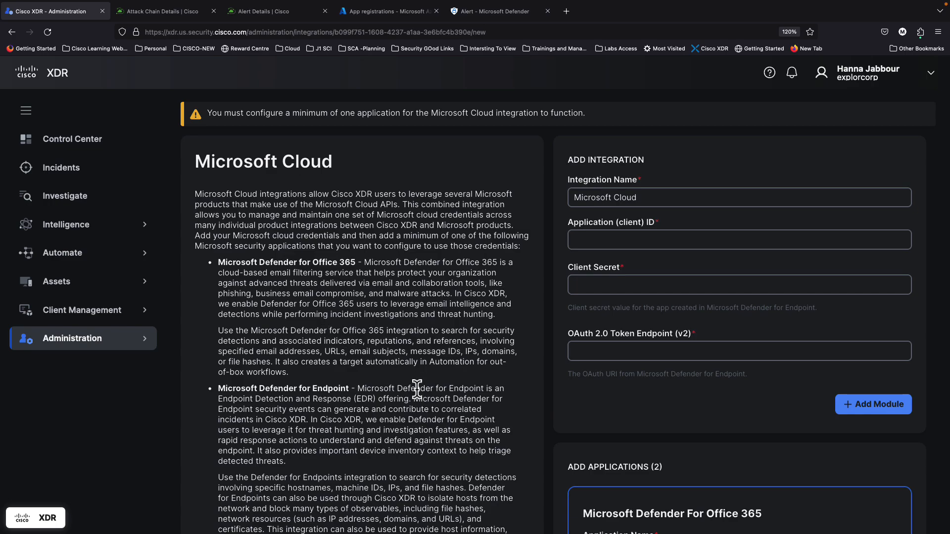
scroll(417, 389, "down", 1)
scroll(417, 389, "up", 1)
scroll(417, 390, "down", 2)
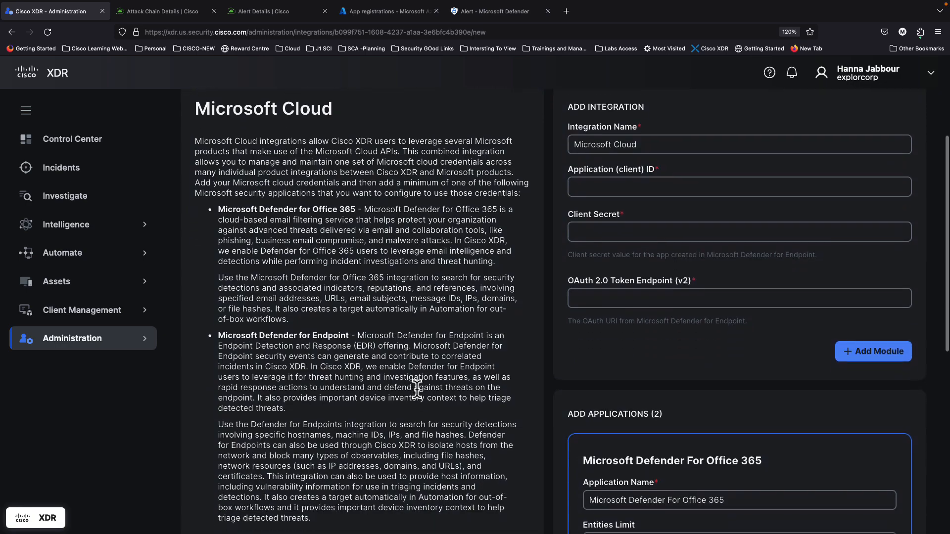
scroll(417, 390, "up", 3)
left_click(651, 224)
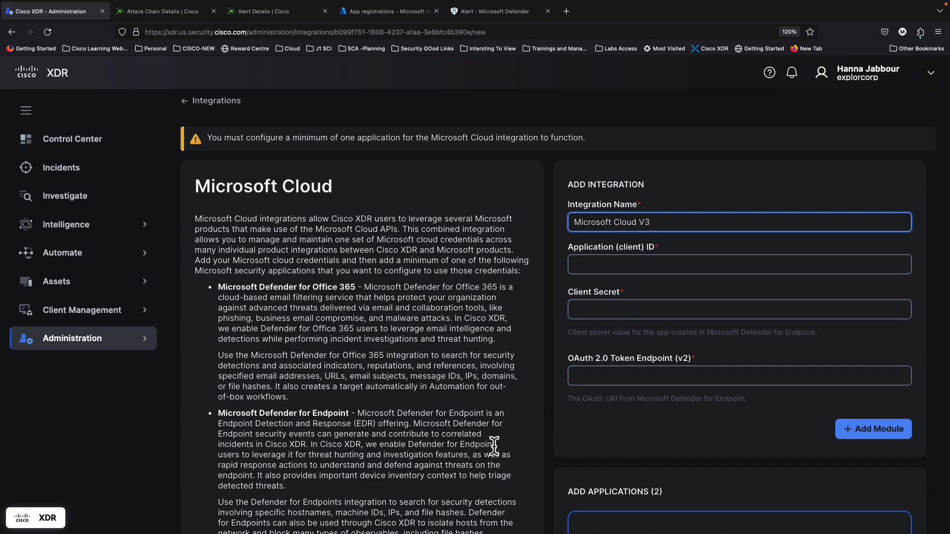
scroll(446, 455, "down", 7)
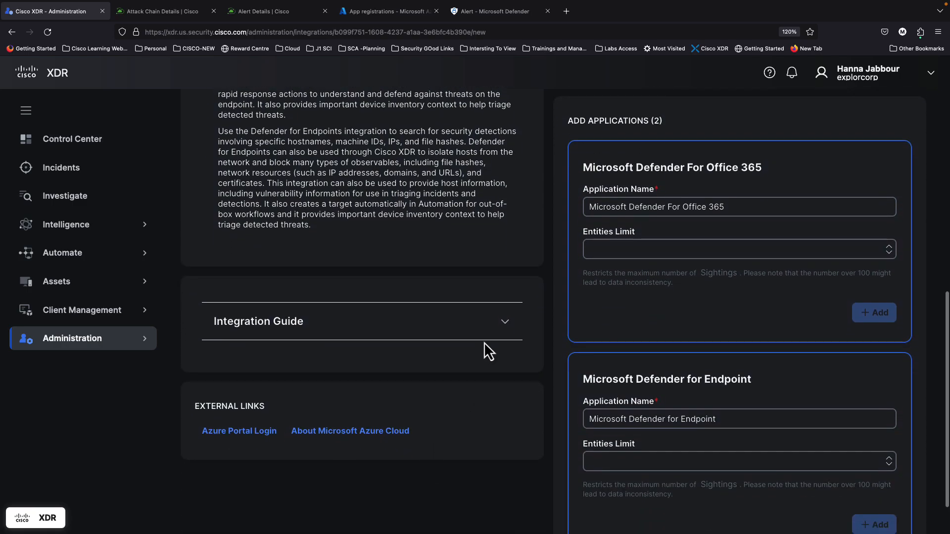
Step: Expand the Microsoft Cloud Integration Guide and read through setup steps 1–13
left_click(504, 322)
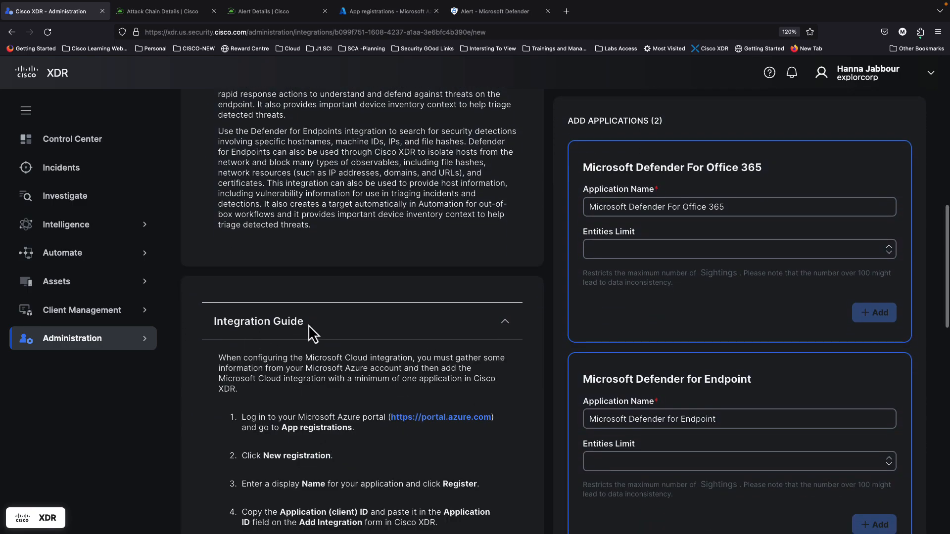
scroll(319, 406, "down", 3)
scroll(319, 406, "down", 3)
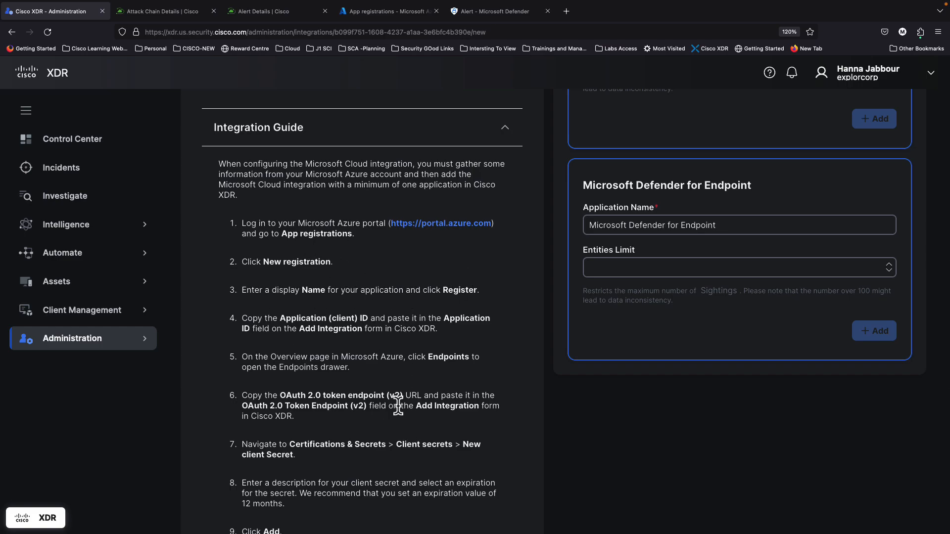
scroll(399, 407, "down", 1)
scroll(393, 474, "down", 1)
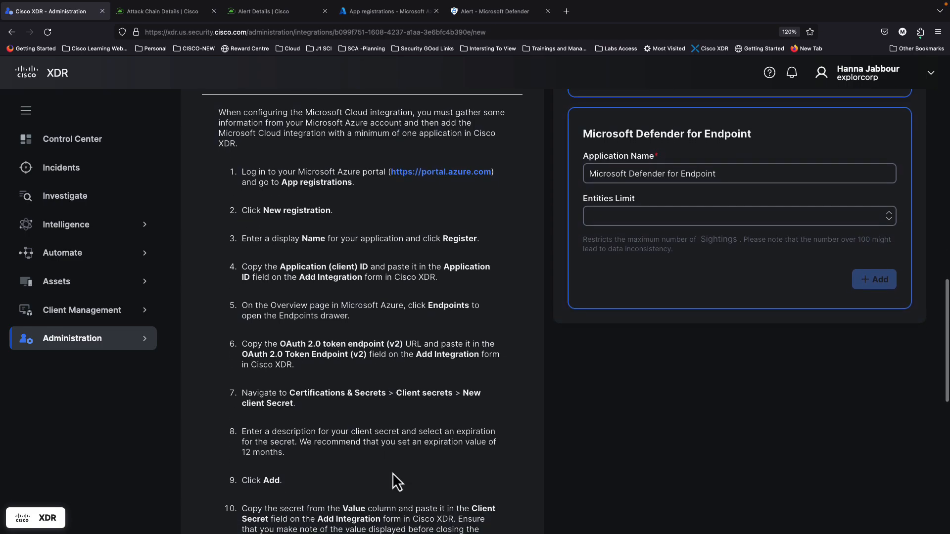
scroll(393, 473, "down", 1)
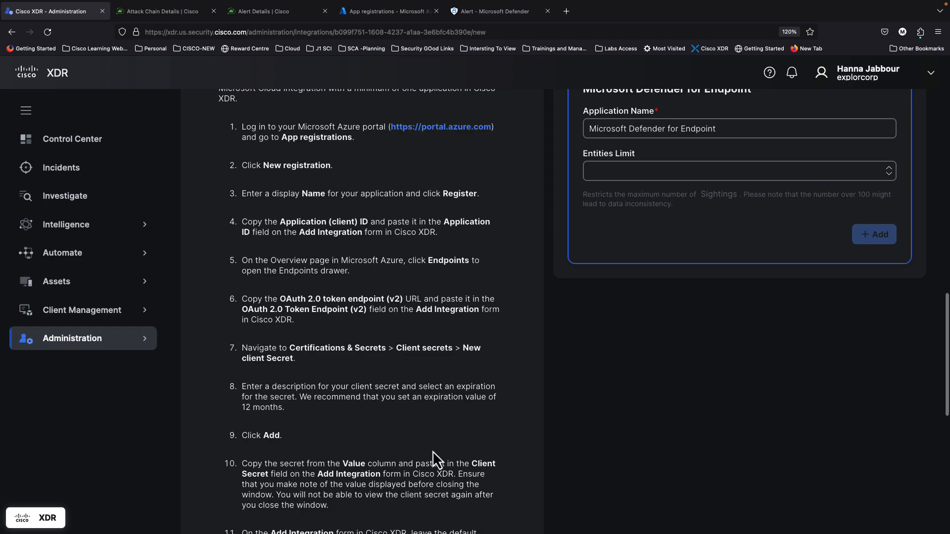
scroll(433, 450, "down", 4)
scroll(396, 346, "down", 3)
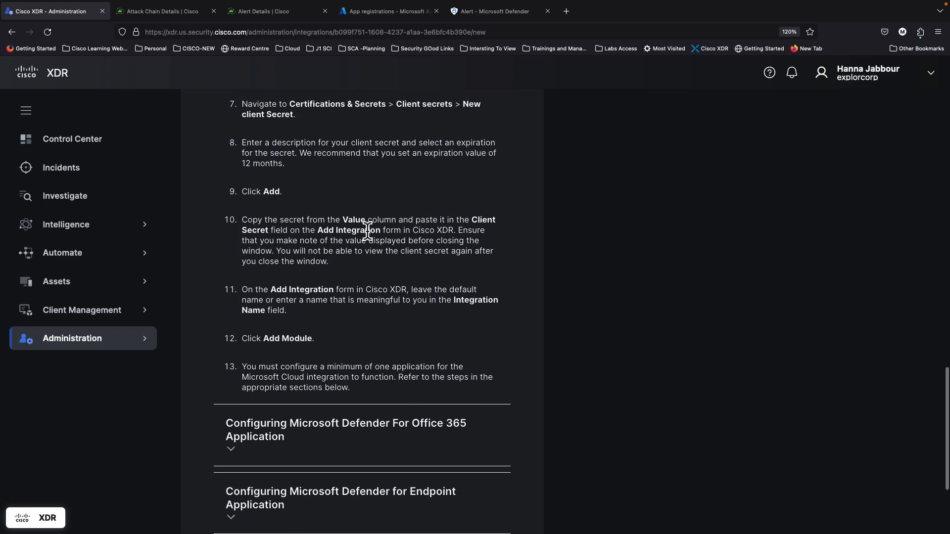
scroll(306, 390, "down", 2)
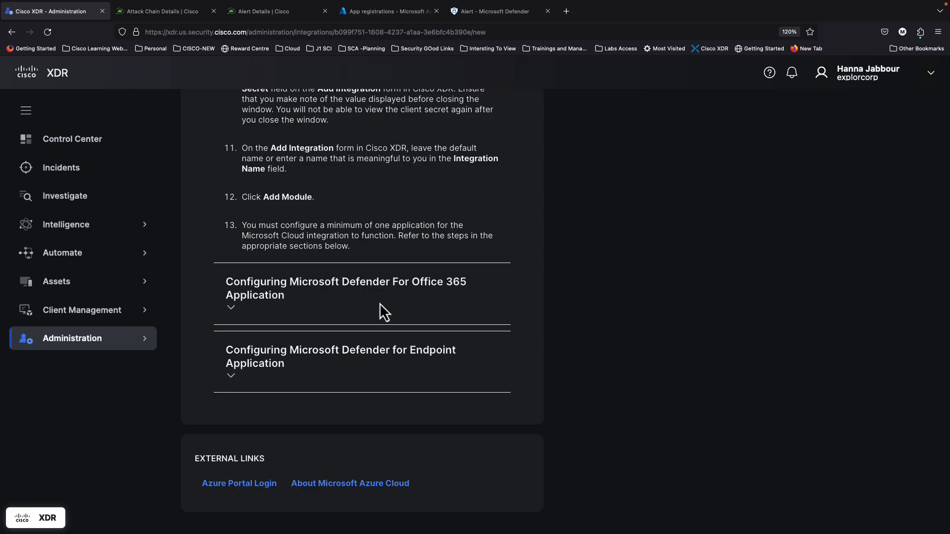
Step: Expand the Defender for Endpoint configuration steps, review its permissions tables, then go to Azure App registrations
left_click(233, 378)
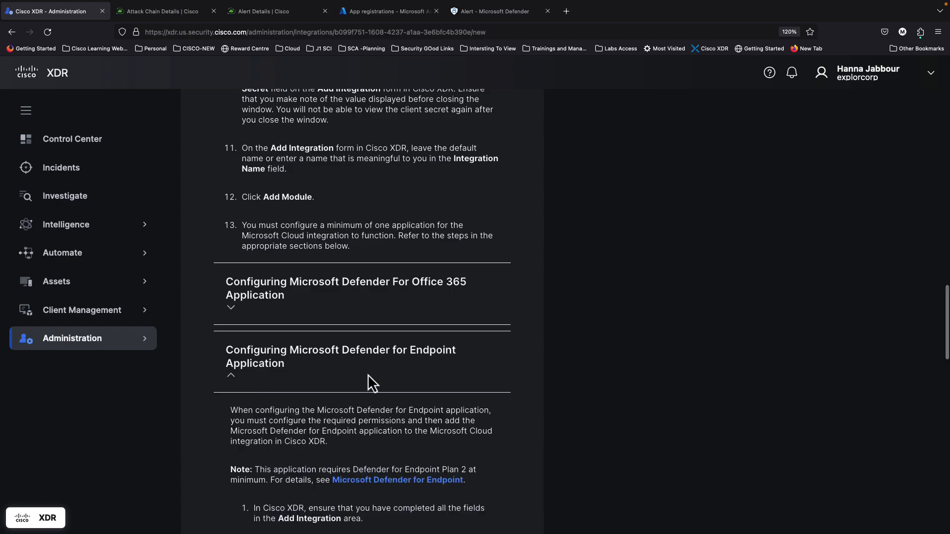
scroll(367, 374, "down", 4)
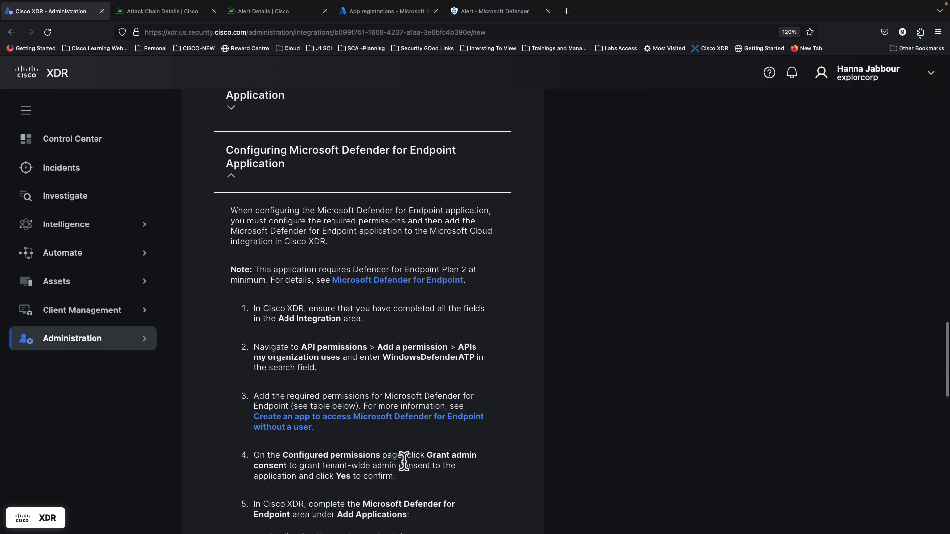
scroll(405, 465, "down", 1)
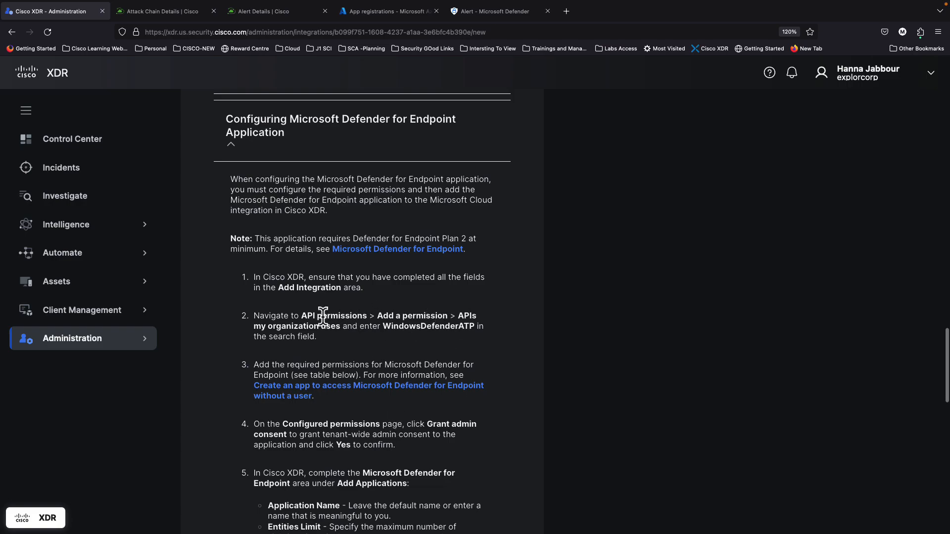
scroll(425, 489, "down", 3)
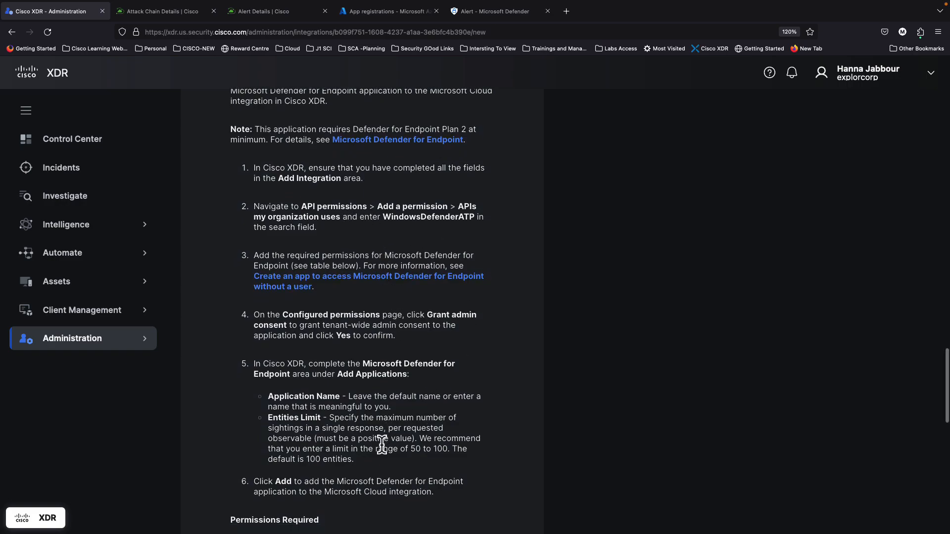
scroll(352, 374, "down", 3)
scroll(352, 375, "down", 11)
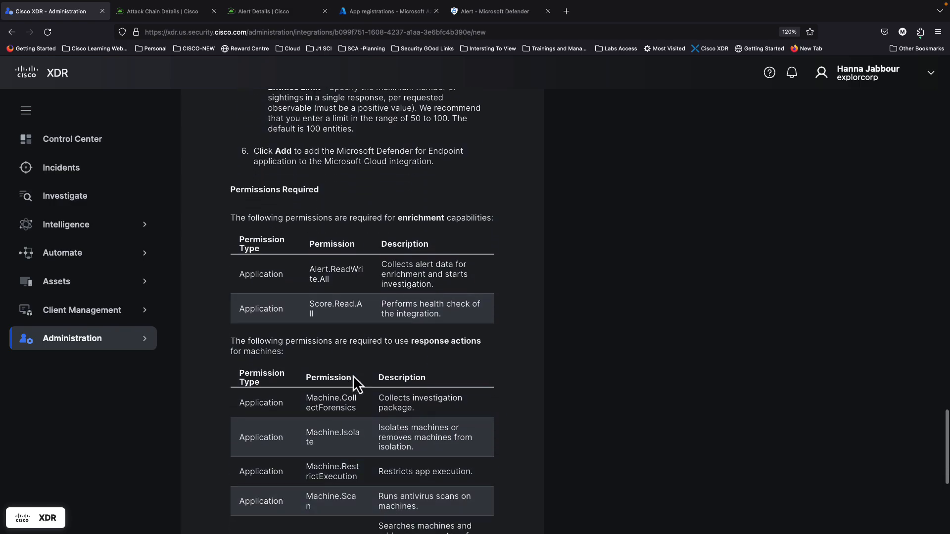
scroll(364, 297, "up", 4)
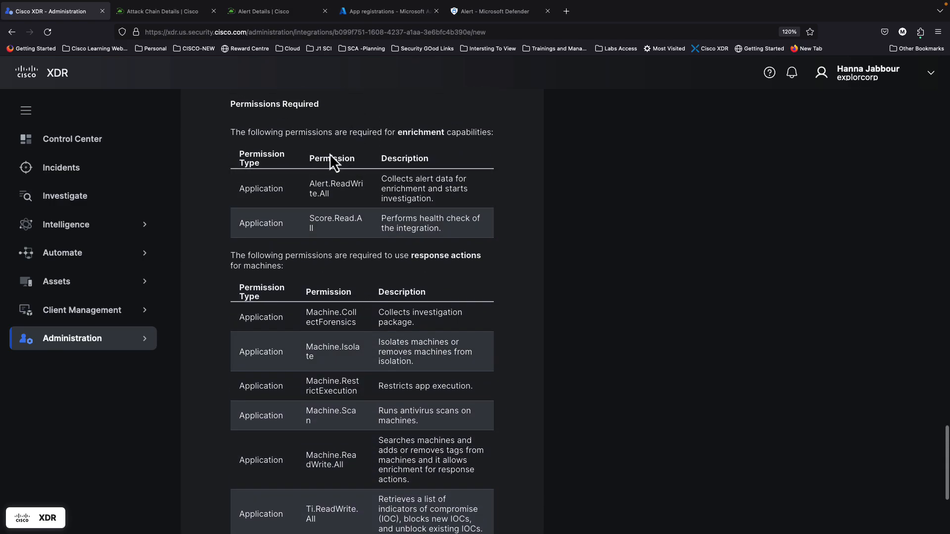
scroll(360, 388, "up", 8)
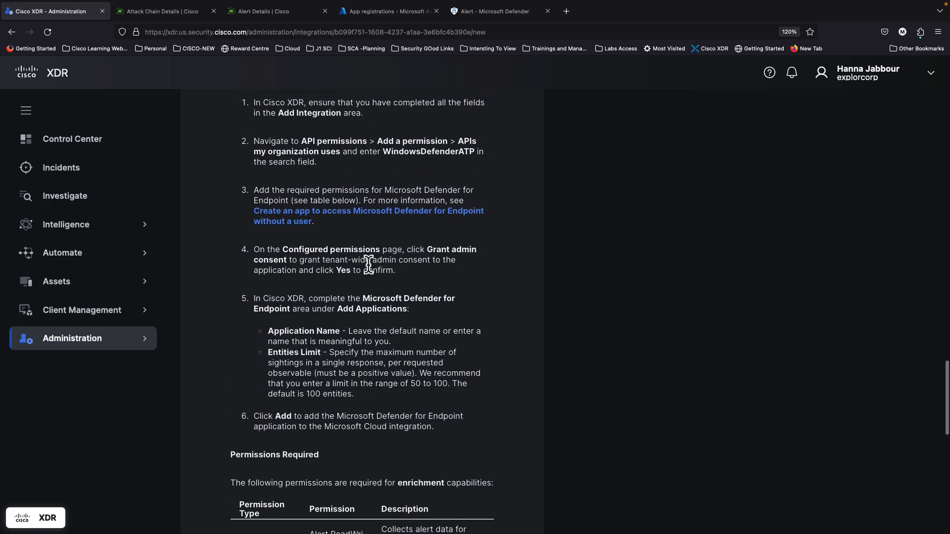
left_click(377, 36)
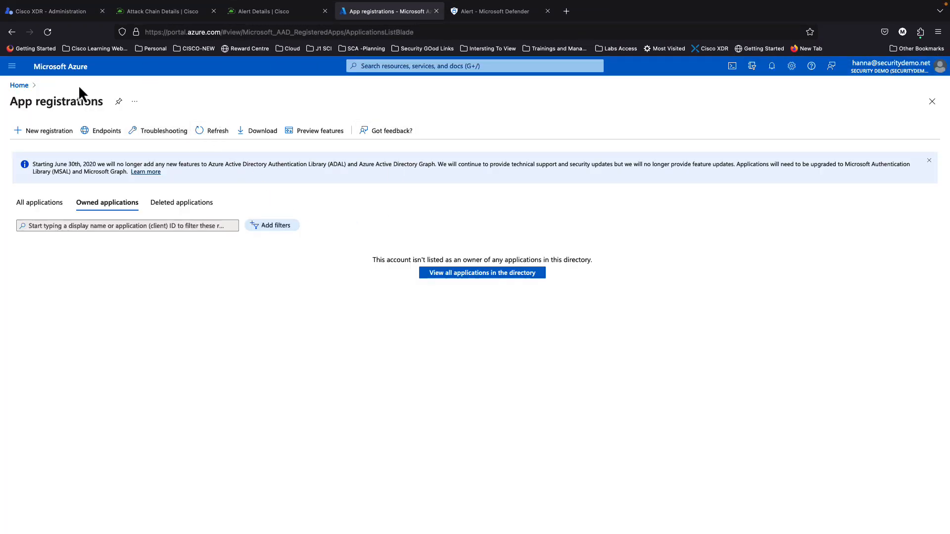
Step: Start a new single-tenant Azure app registration named MyXDRDefenderIntegration
left_click(20, 85)
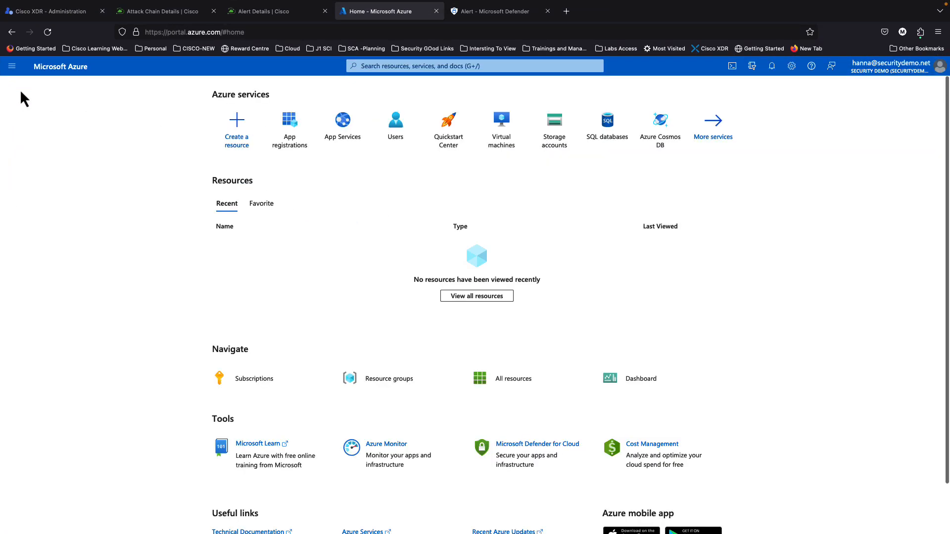
left_click(296, 141)
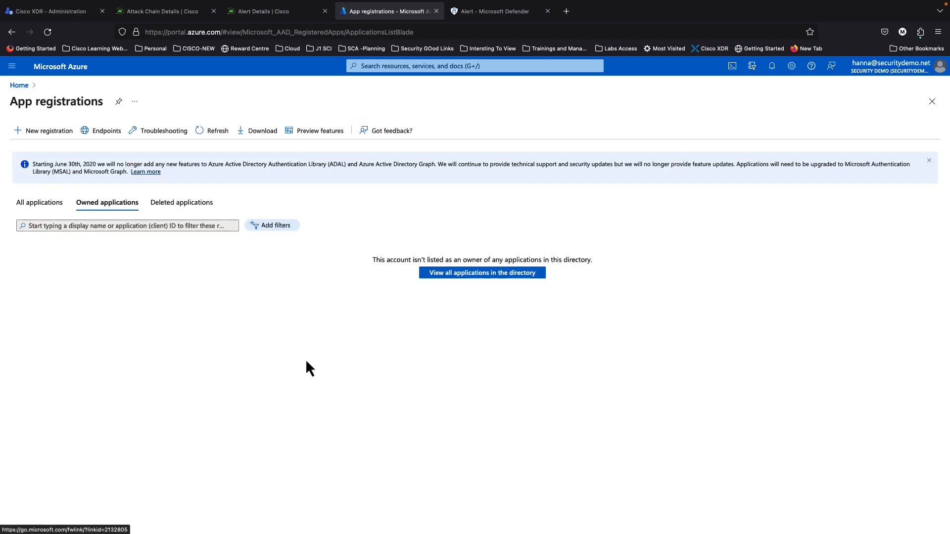
left_click(59, 142)
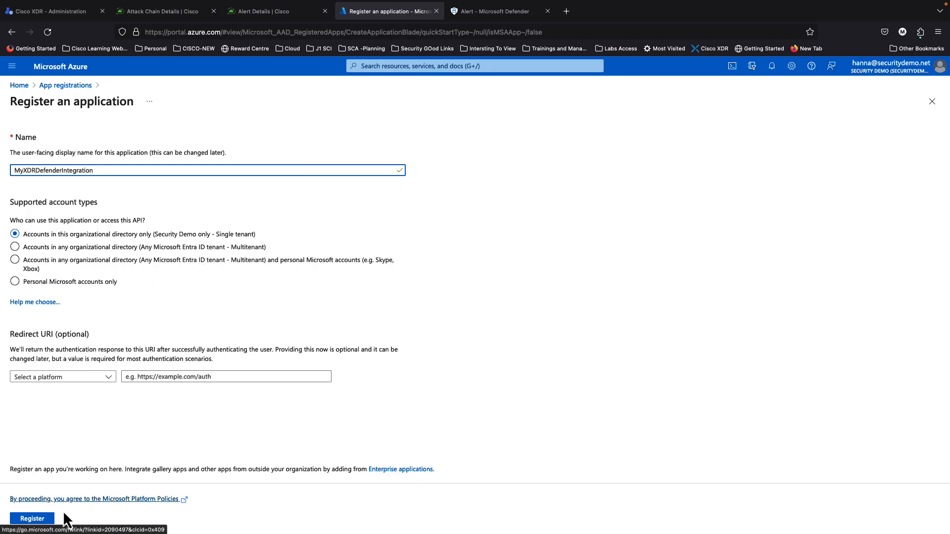
Step: Register MyXDRDefenderIntegration and copy its Application (client) ID
left_click(35, 519)
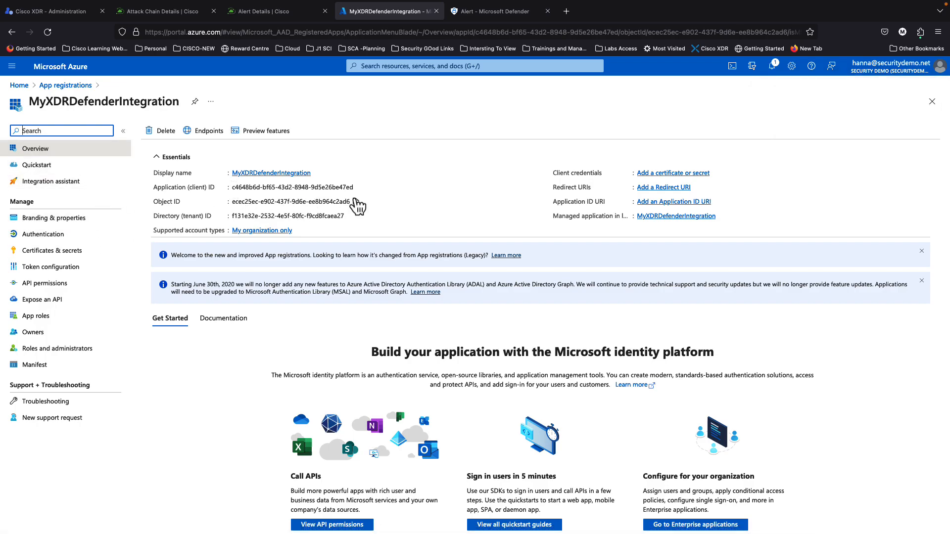
double_click(293, 187)
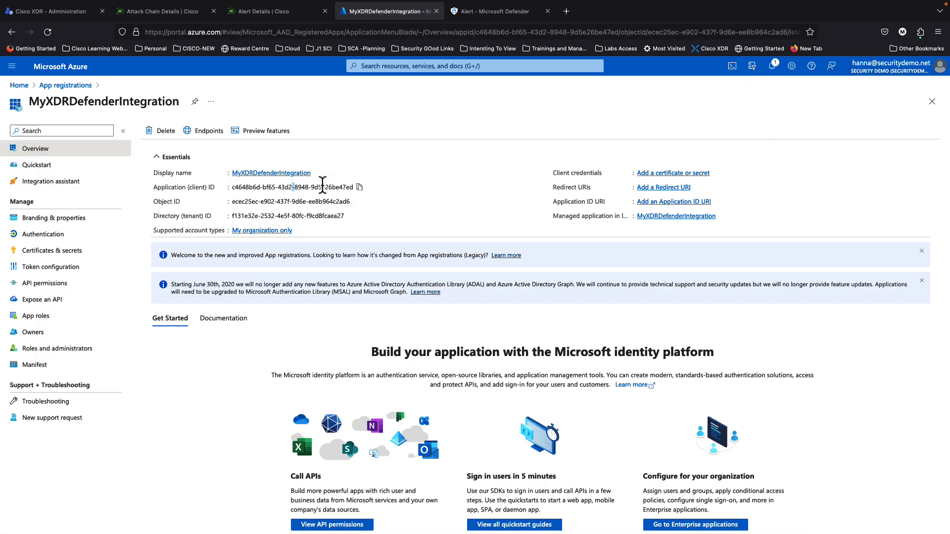
left_click(359, 187)
Step: Paste the client ID into the Cisco XDR integration's Application ID field
left_click(71, 12)
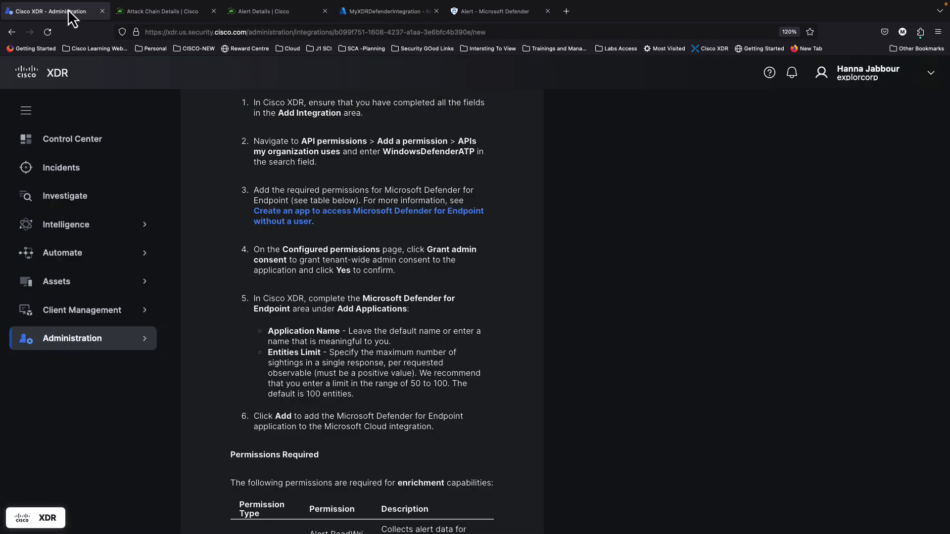
scroll(533, 275, "up", 15)
left_click(603, 265)
key("ctrl+v")
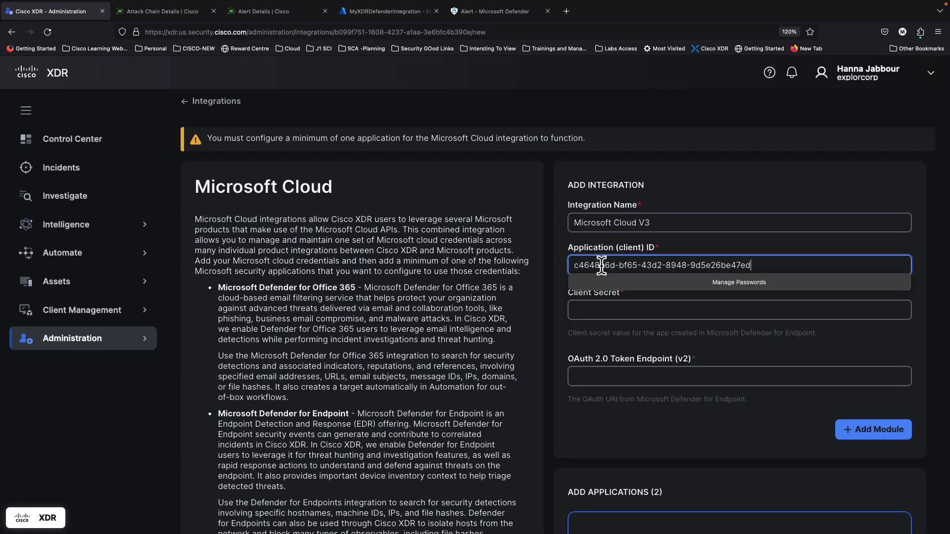
left_click(695, 197)
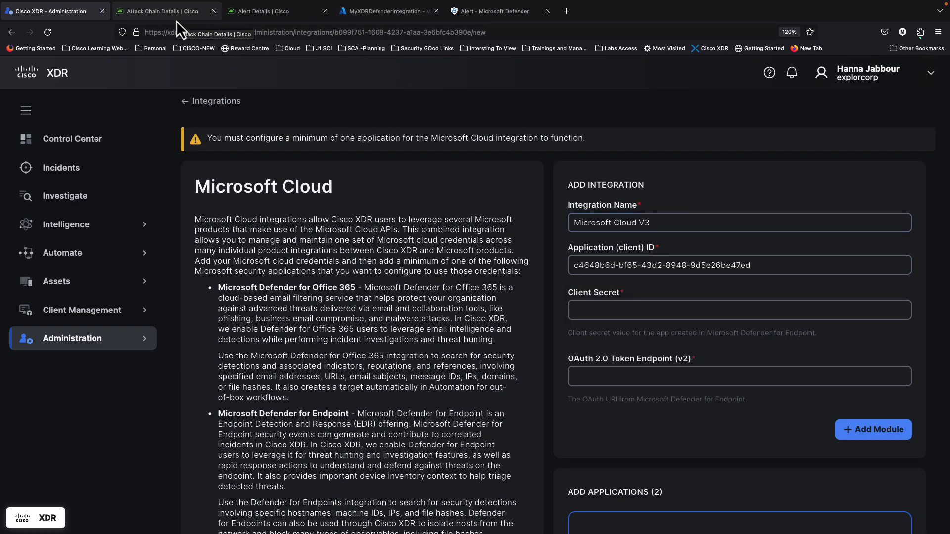
Step: Create the client secret 'MYXDRIntegrationSecret' for the app and copy its value
left_click(363, 19)
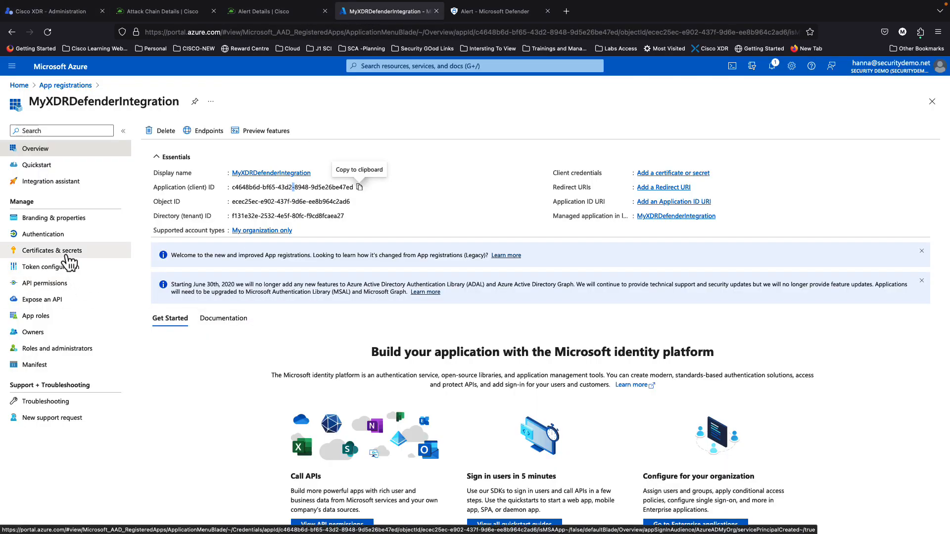
left_click(65, 254)
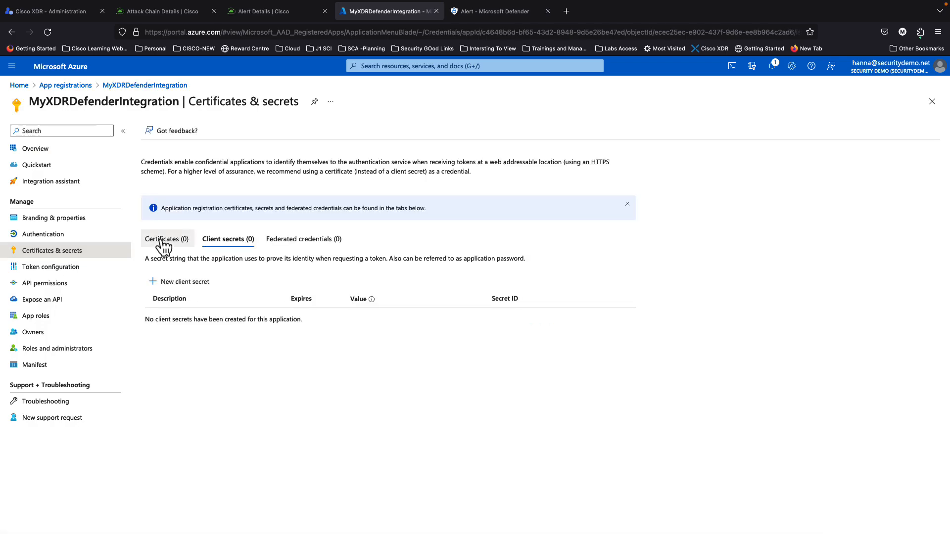
left_click(156, 284)
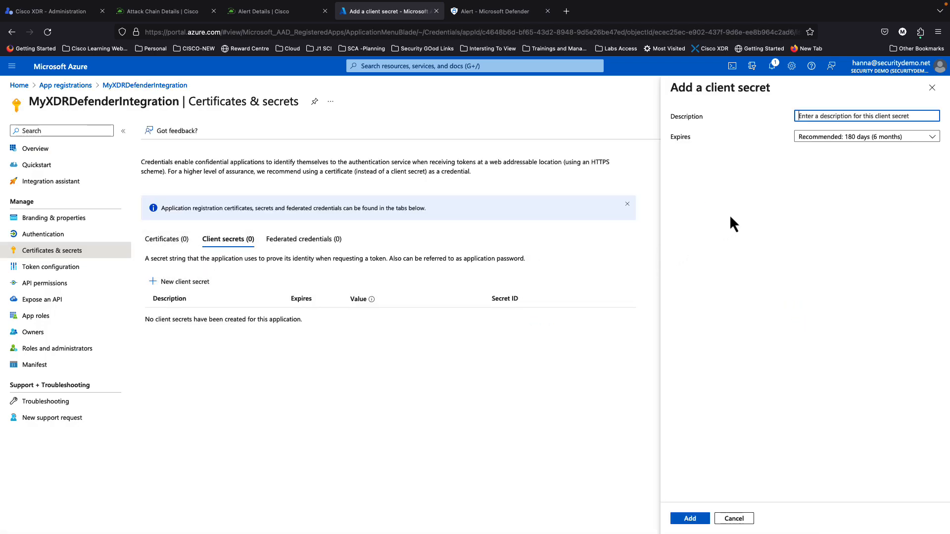
type("MYXDRIntegrationSecre")
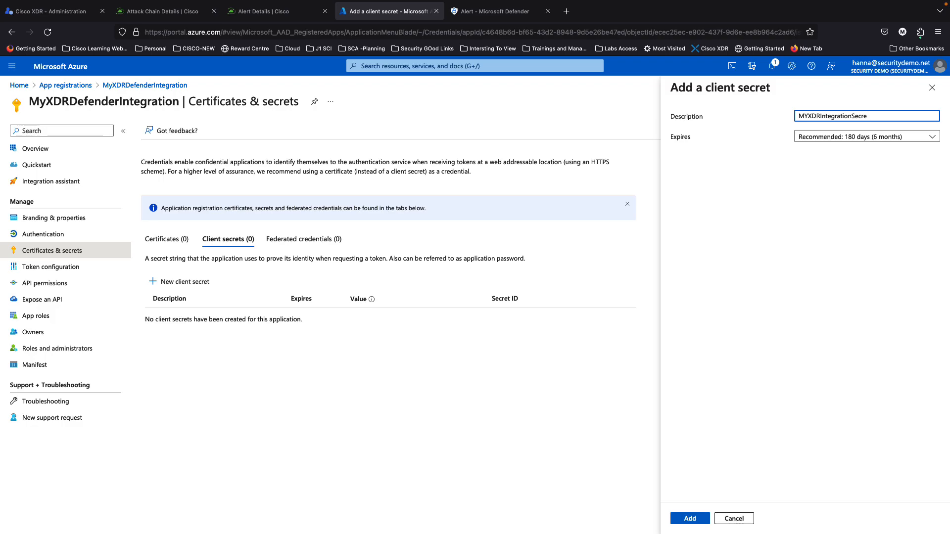
type("t")
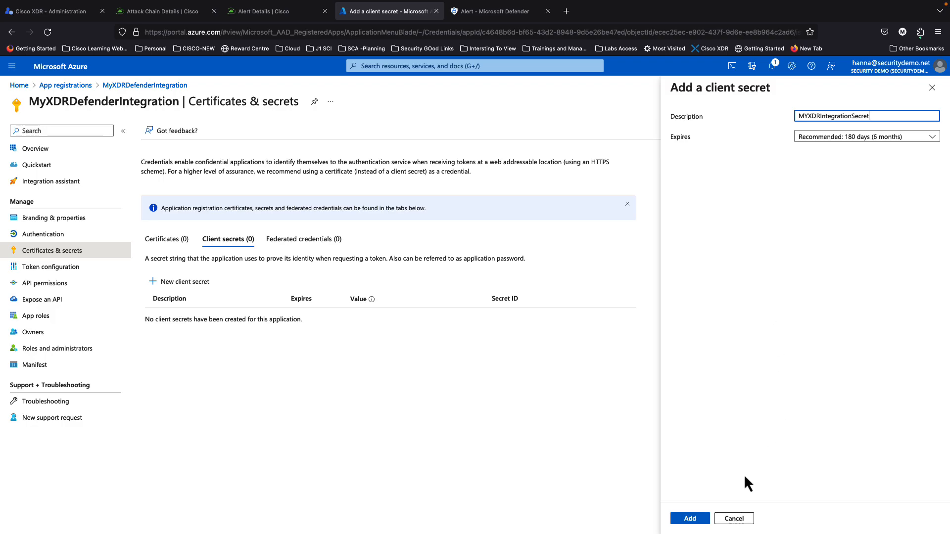
left_click(700, 520)
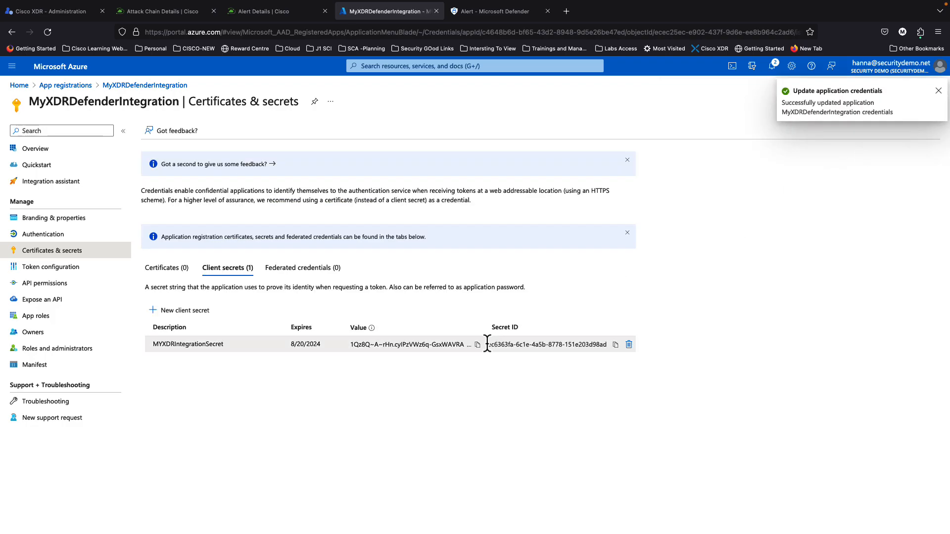
left_click(478, 344)
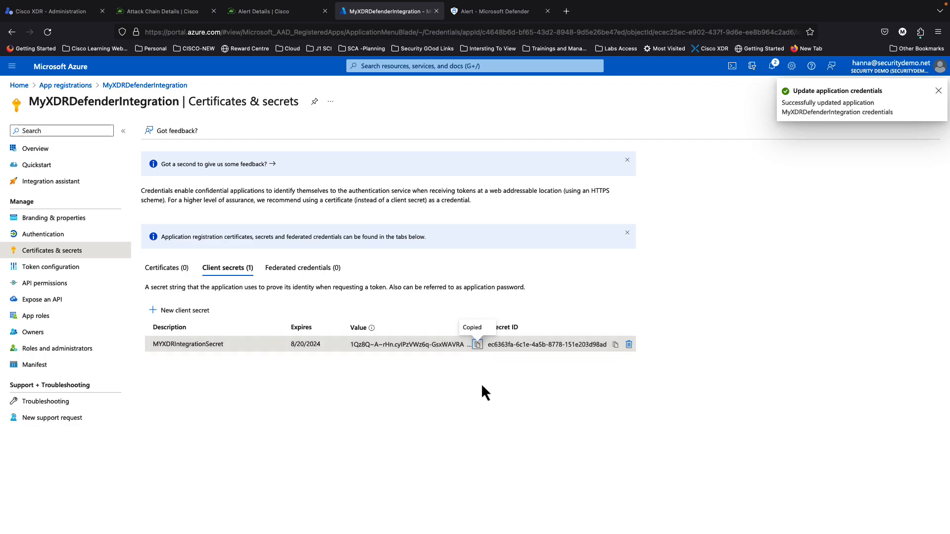
left_click(59, 10)
Step: Paste the copied secret value into the Cisco XDR form's Client Secret field
left_click(608, 310)
key("ctrl+v")
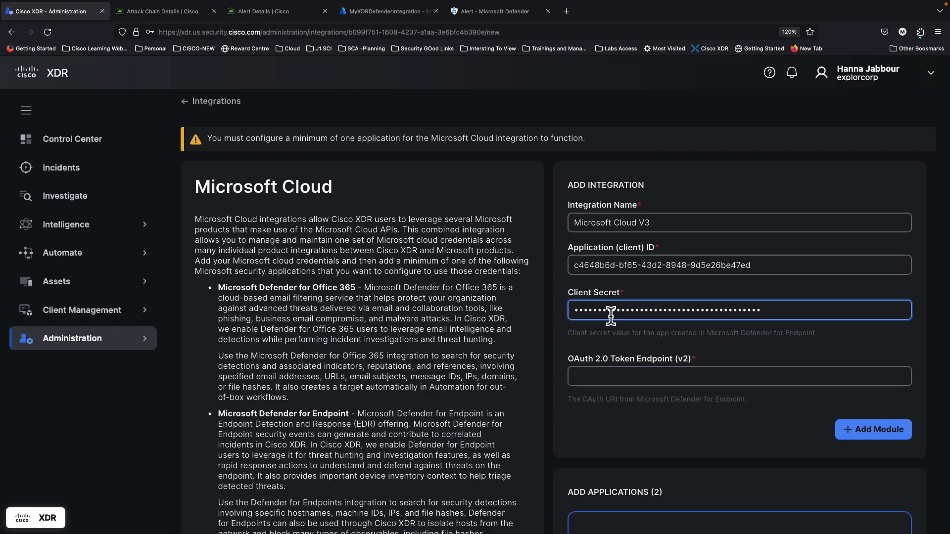
left_click(616, 377)
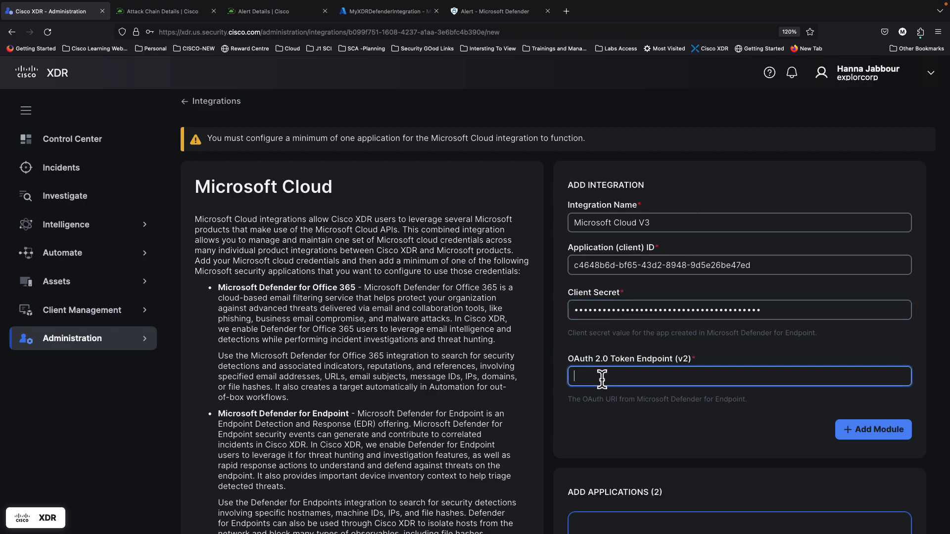
scroll(625, 349, "down", 1)
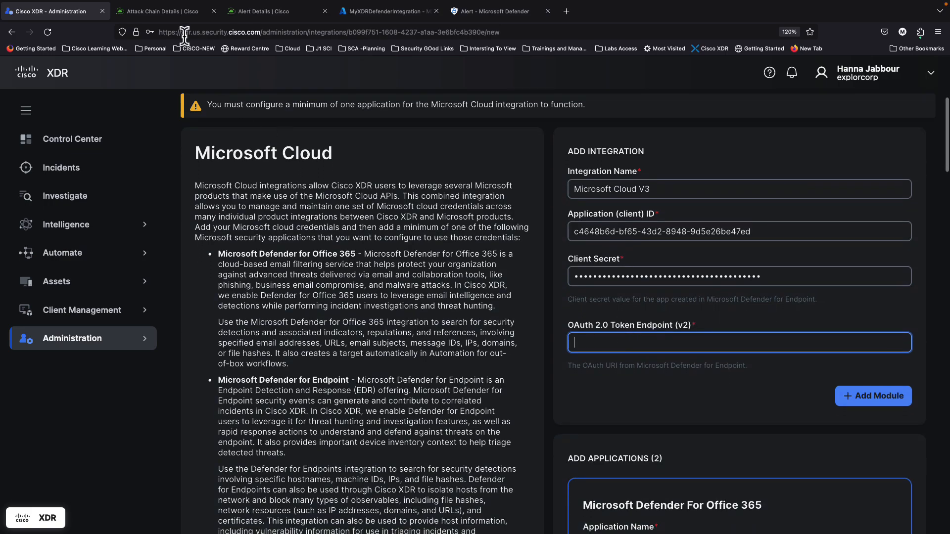
Step: Copy the OAuth 2.0 token endpoint (v2) URL from the app's Endpoints panel
left_click(367, 15)
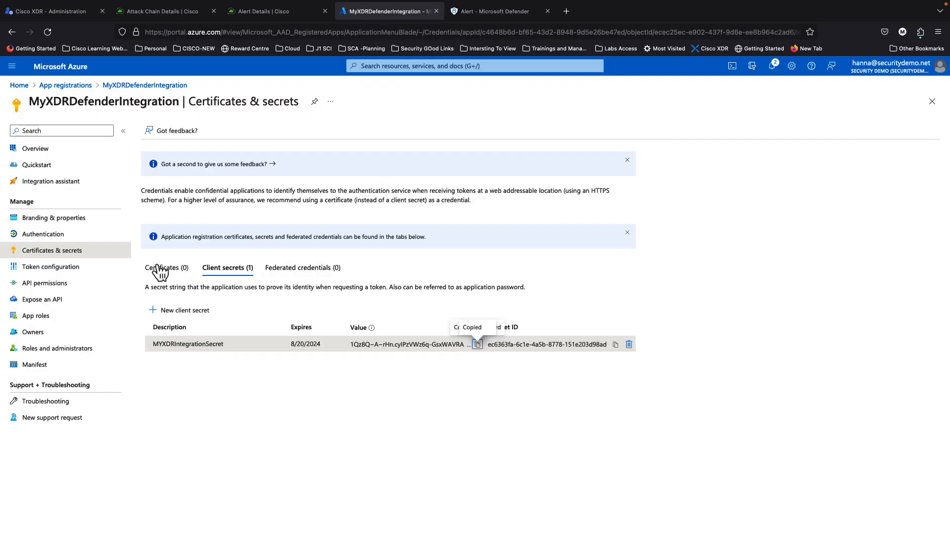
left_click(47, 151)
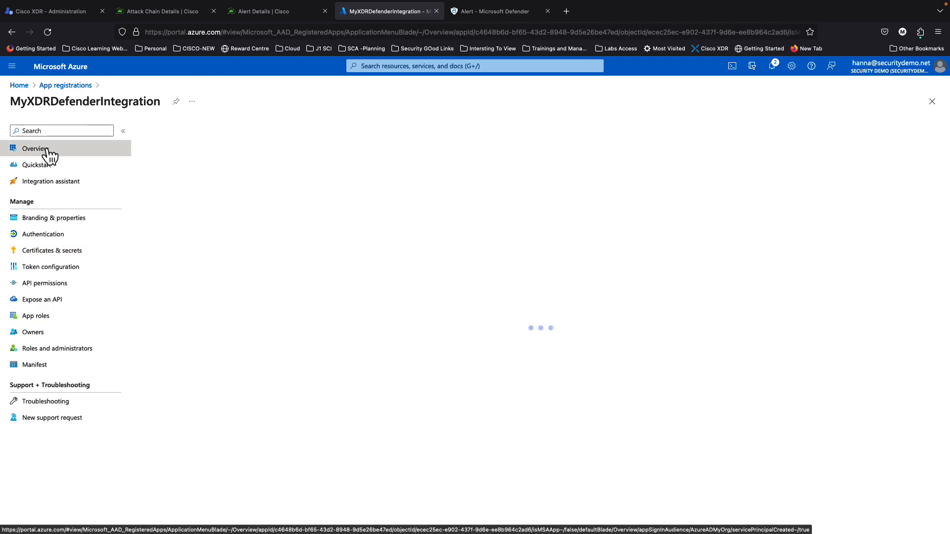
left_click(206, 133)
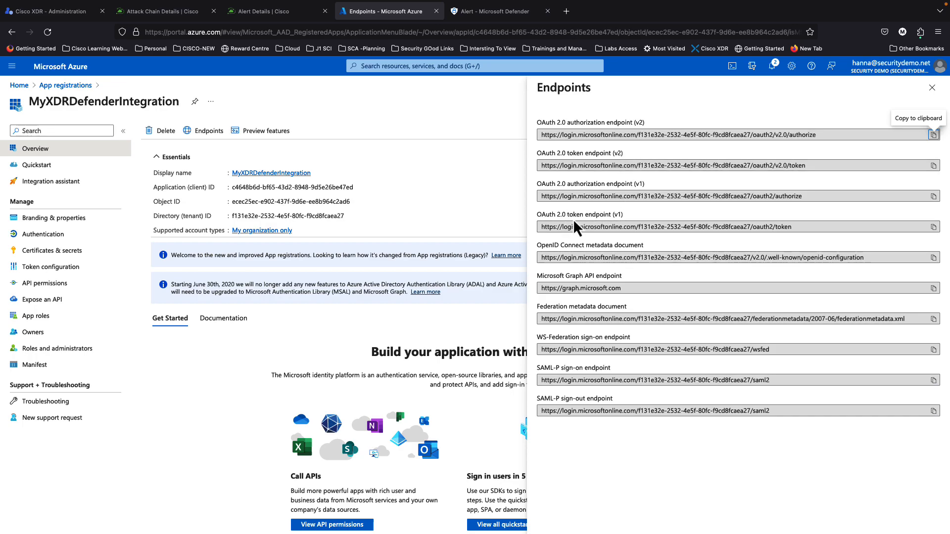
left_click(933, 227)
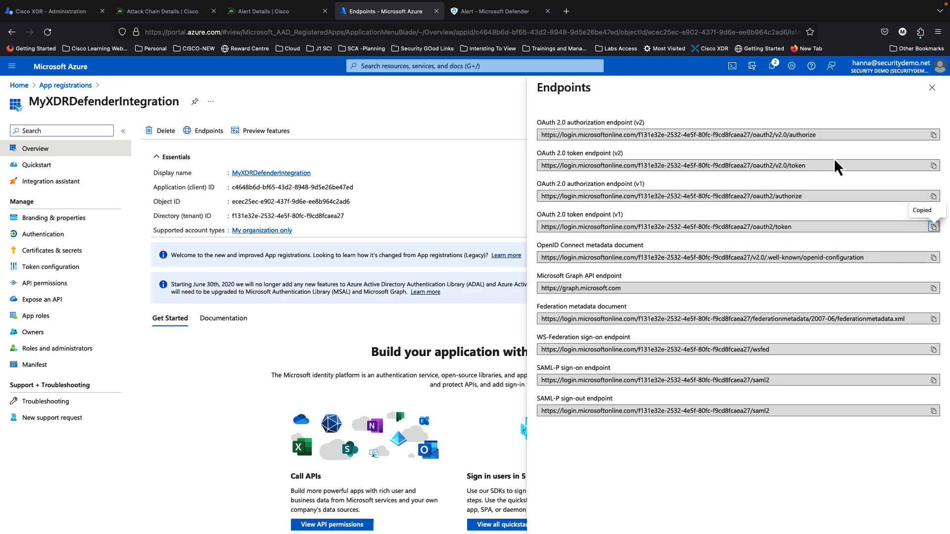
left_click(934, 165)
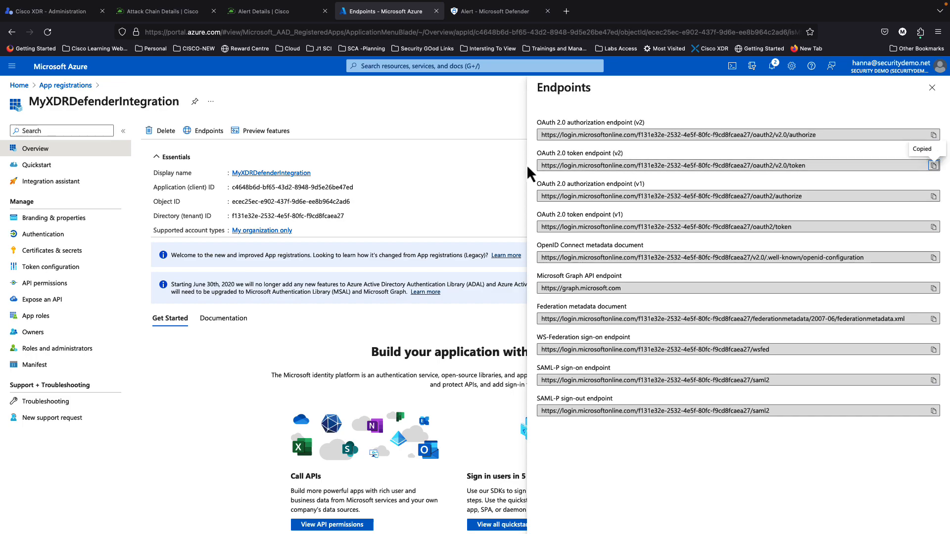
mouse_move(63, 28)
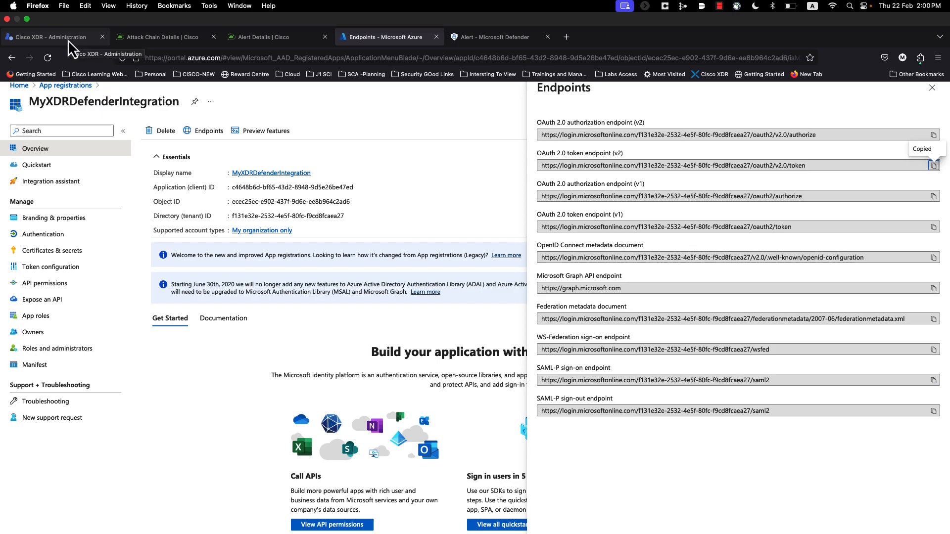
left_click(67, 39)
Step: Paste the v2 URL as the OAuth 2.0 Token Endpoint and add the Microsoft Cloud V3 module
left_click(611, 338)
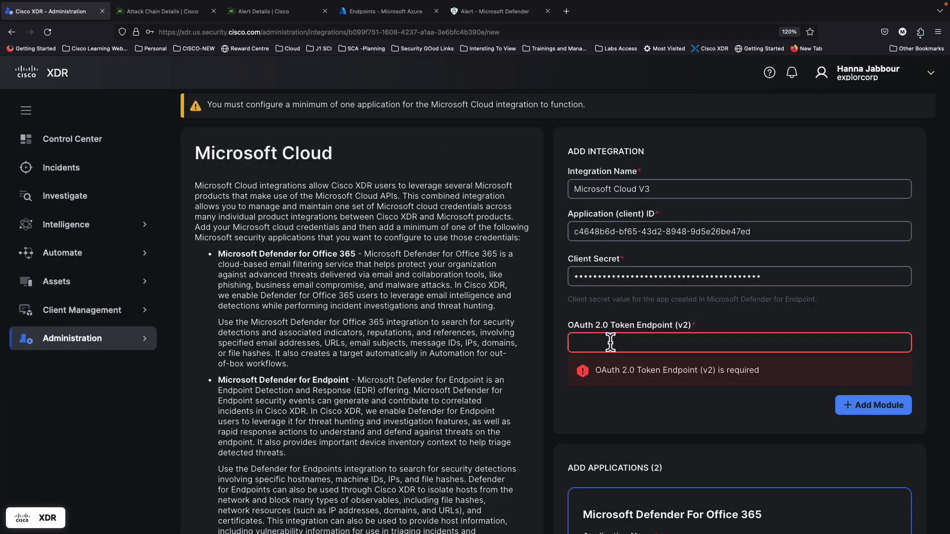
key("super+v")
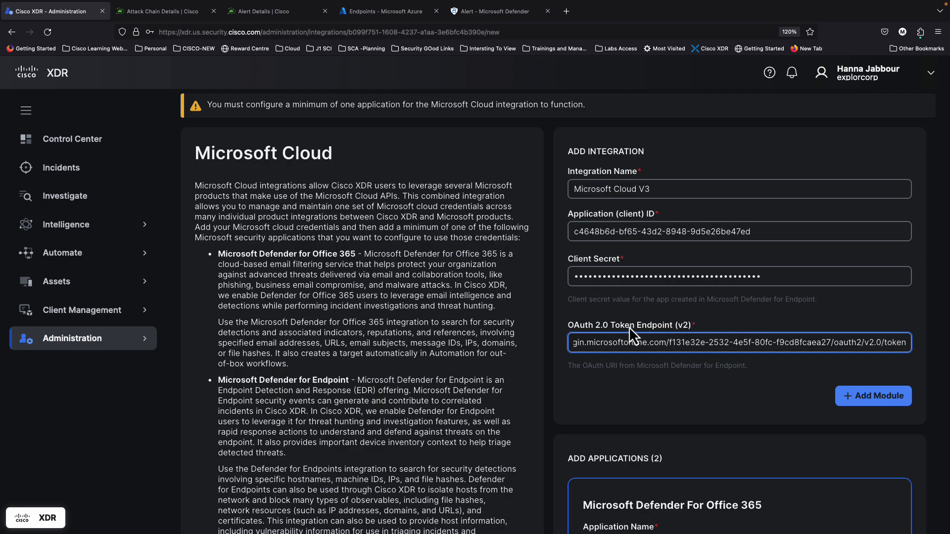
left_click(667, 405)
scroll(667, 405, "down", 1)
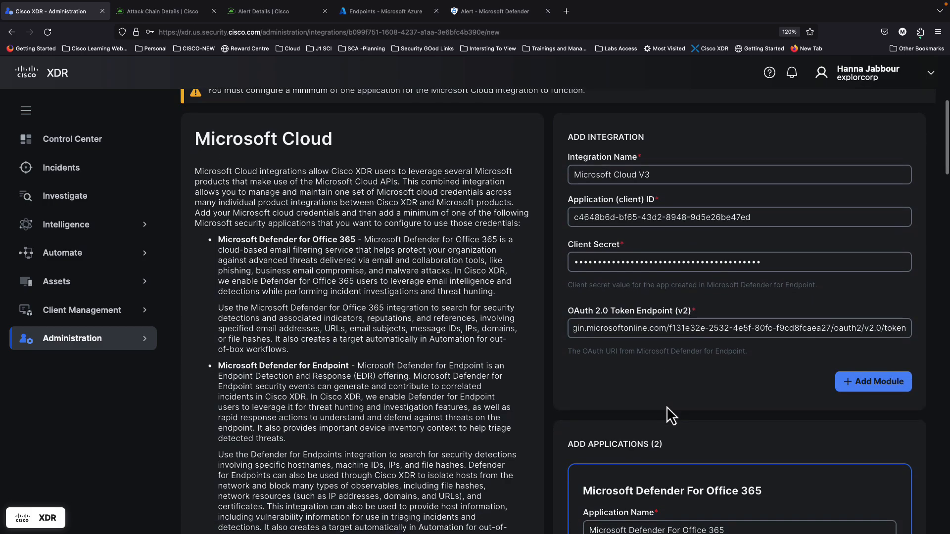
scroll(742, 346, "up", 1)
scroll(776, 390, "down", 1)
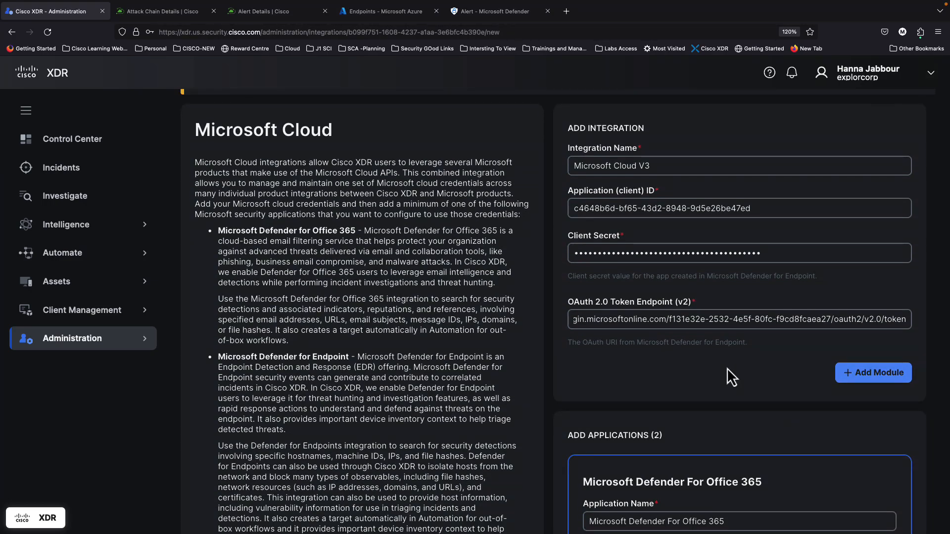
left_click(868, 376)
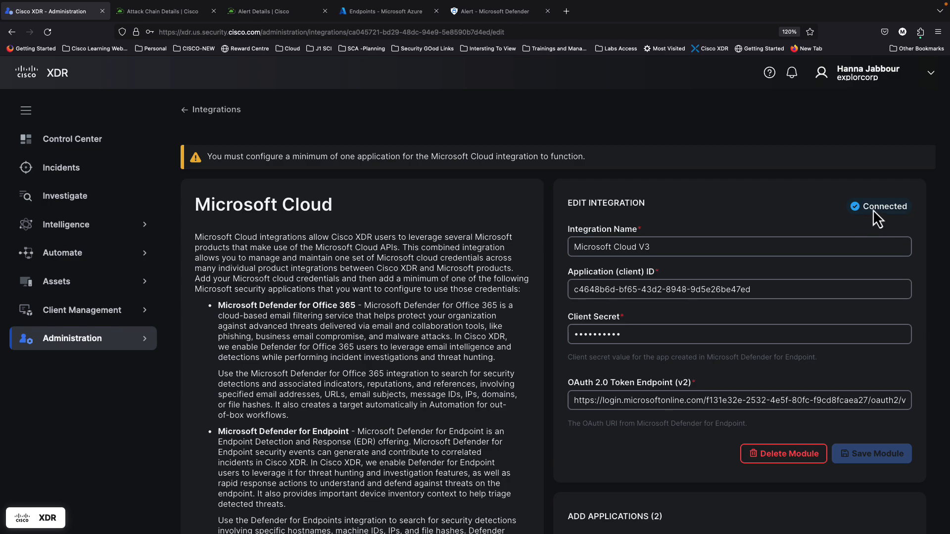
Step: Check the Microsoft Defender for Endpoint card's Entities Limit field, leave it empty, and return to Azure Endpoints
scroll(655, 430, "down", 1)
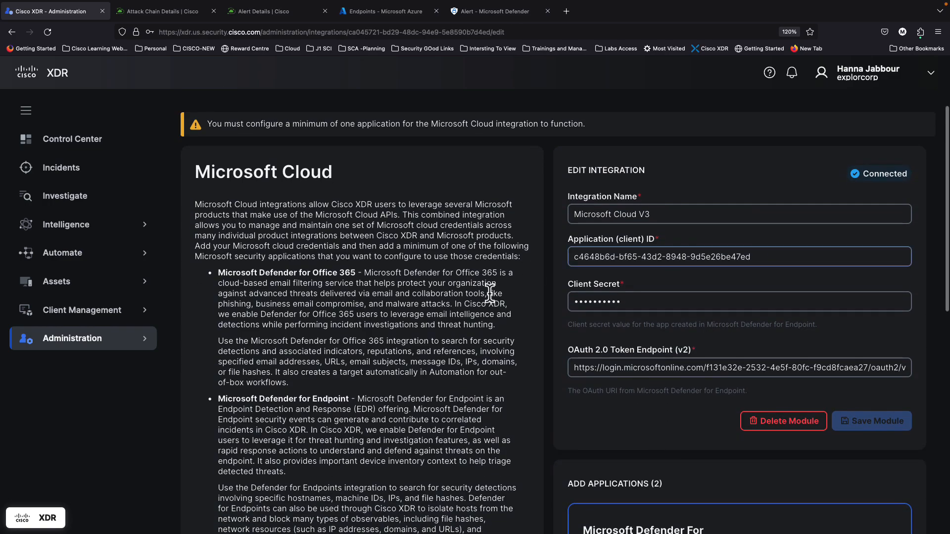
scroll(567, 353, "down", 5)
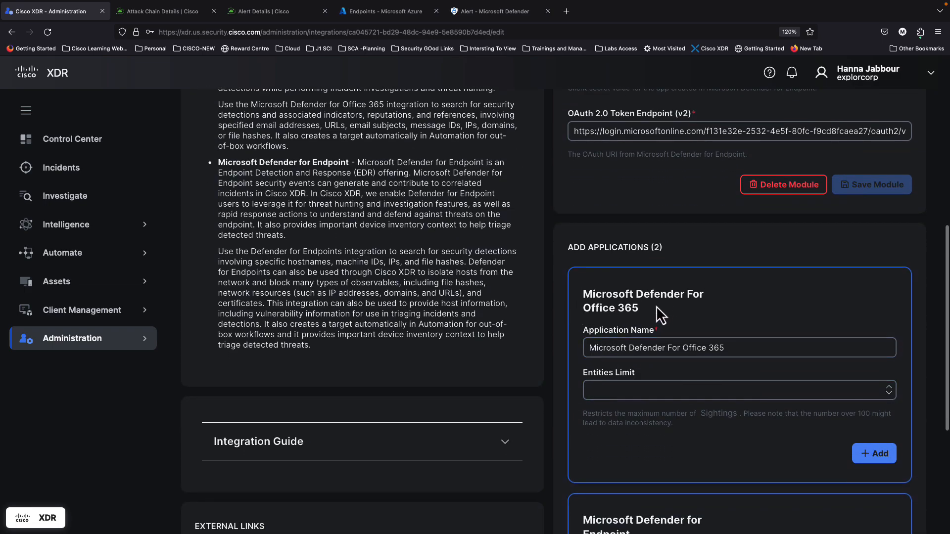
scroll(668, 372, "down", 3)
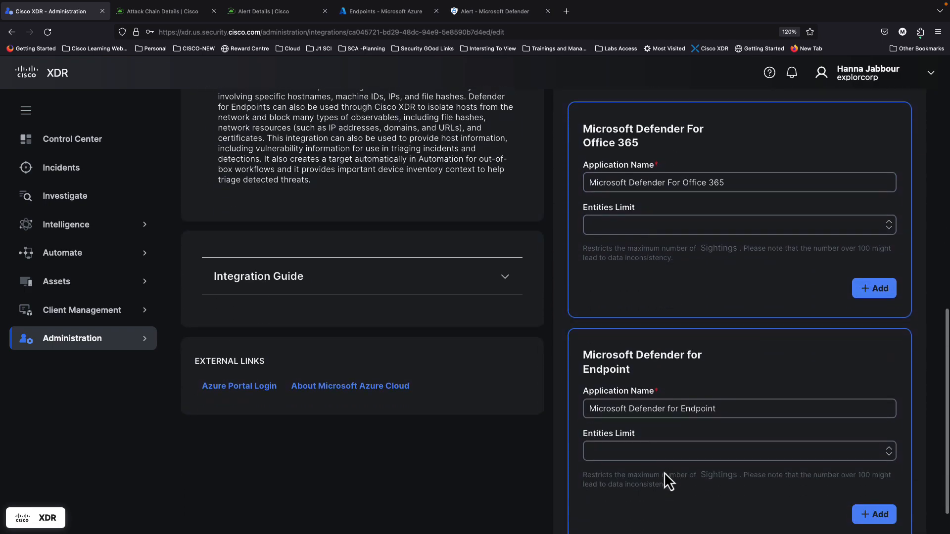
scroll(665, 473, "down", 1)
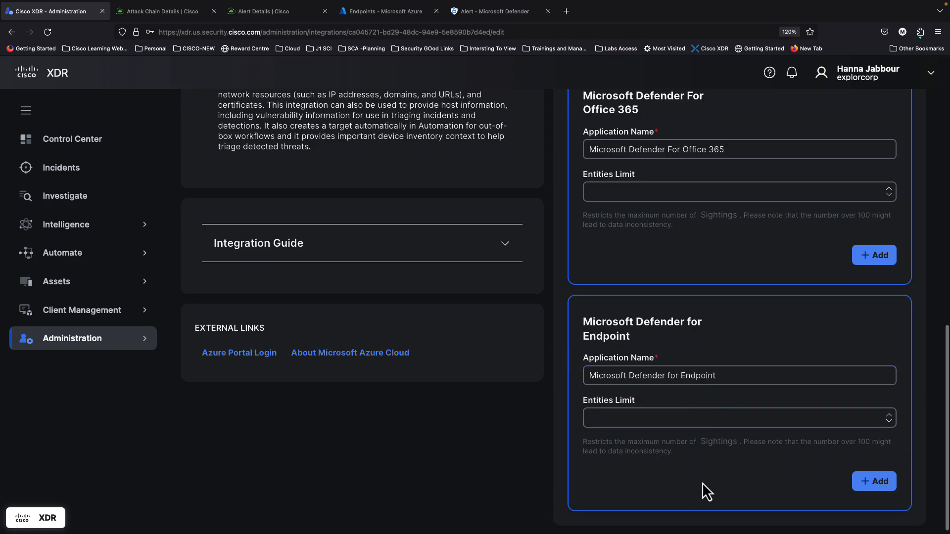
left_click(593, 416)
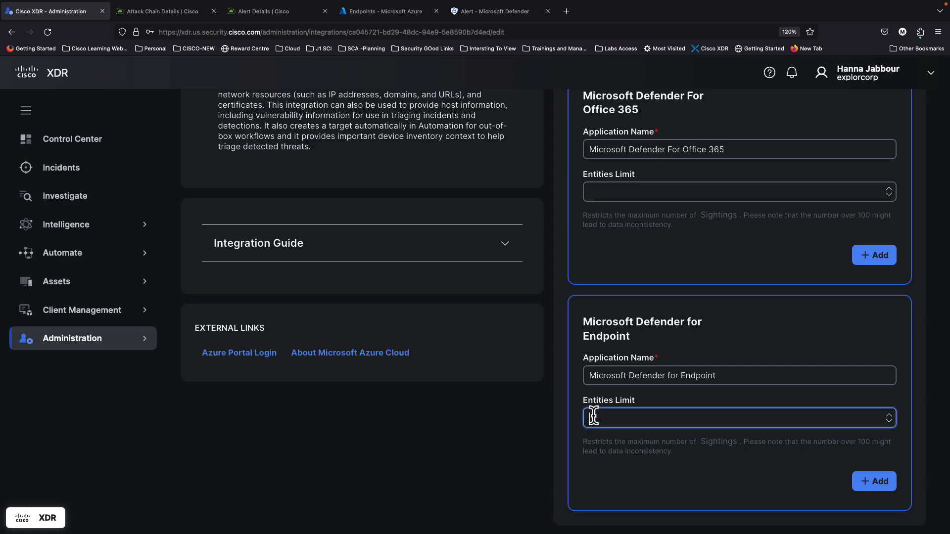
left_click(465, 468)
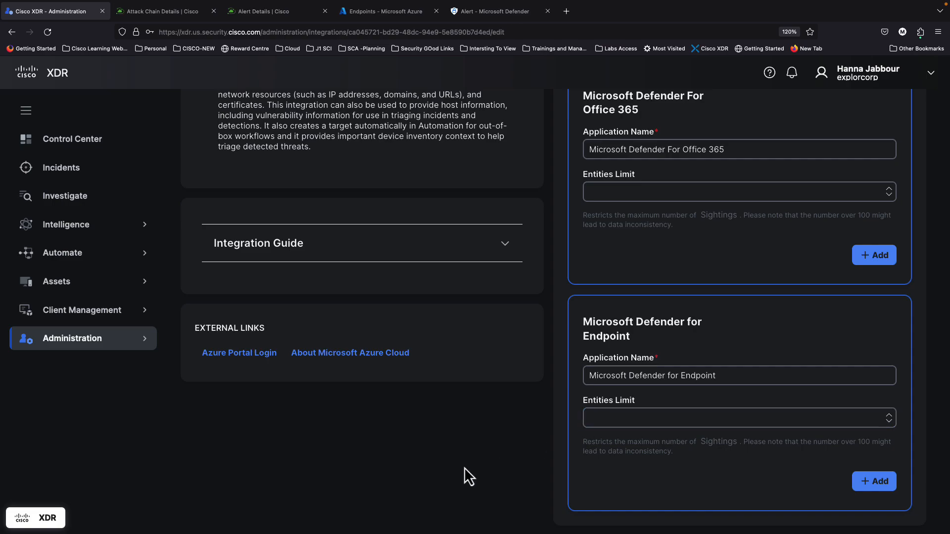
left_click(365, 20)
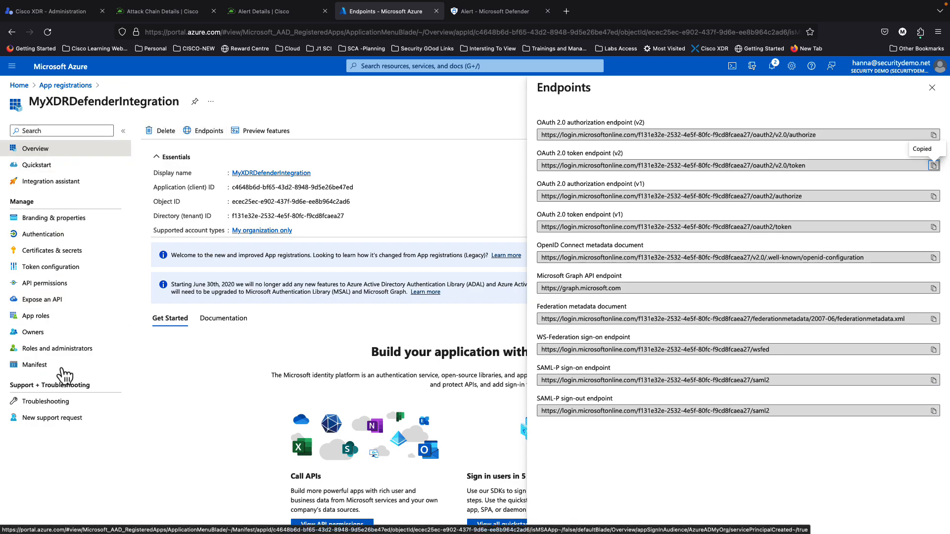
Step: Under API permissions, add a permission from APIs my organization uses: WindowsDefenderATP, Application permissions
left_click(49, 287)
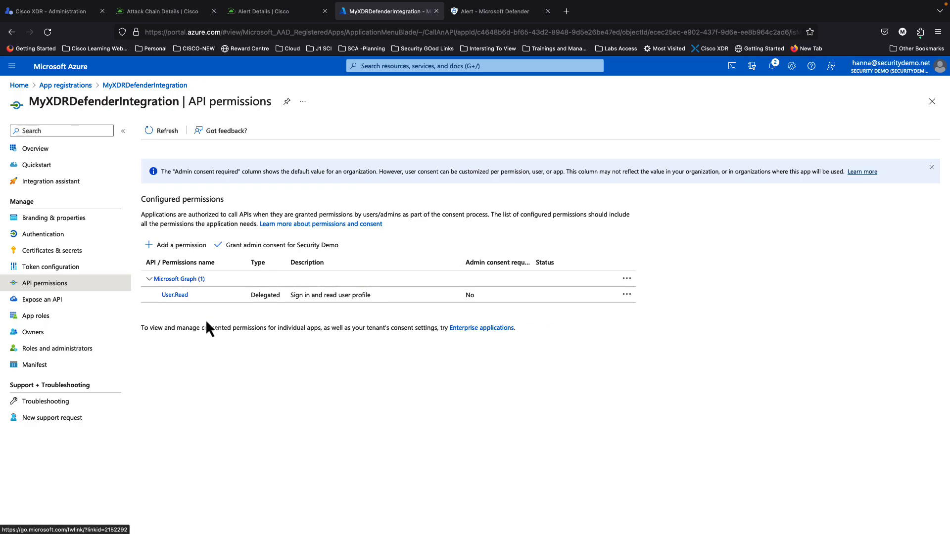
left_click(177, 246)
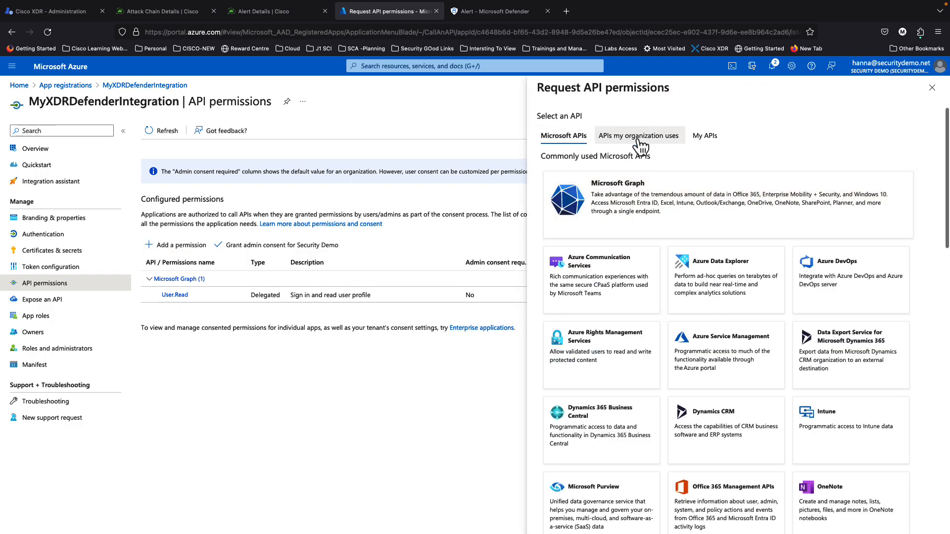
left_click(660, 149)
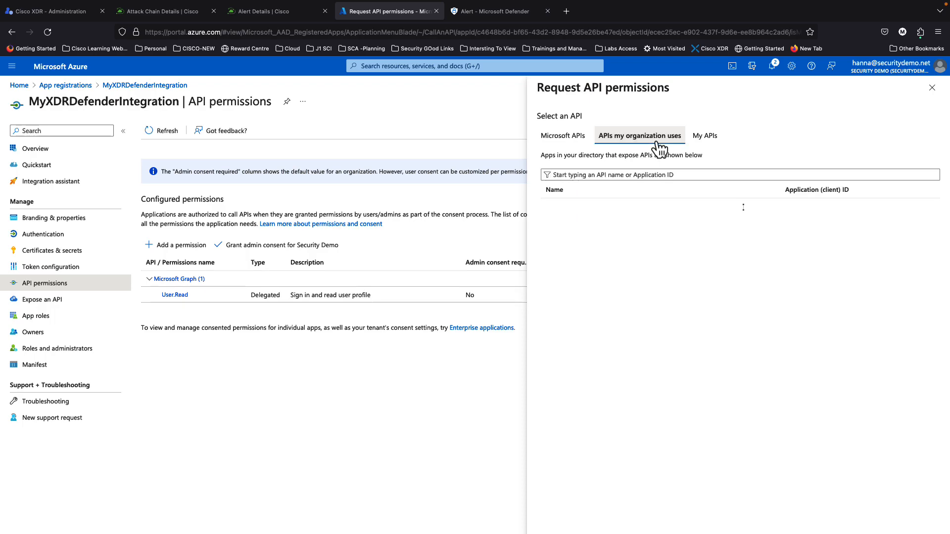
left_click(621, 176)
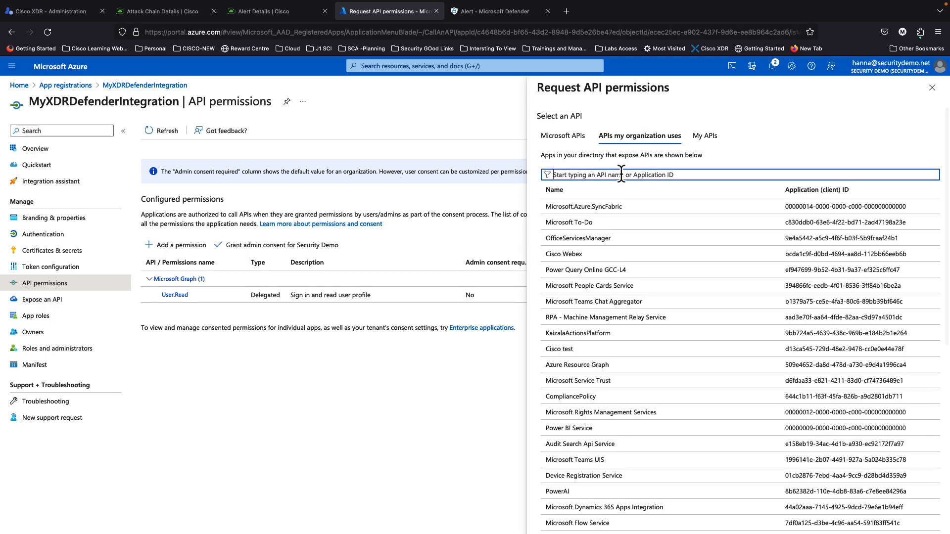
type("WindowsDefenderATP")
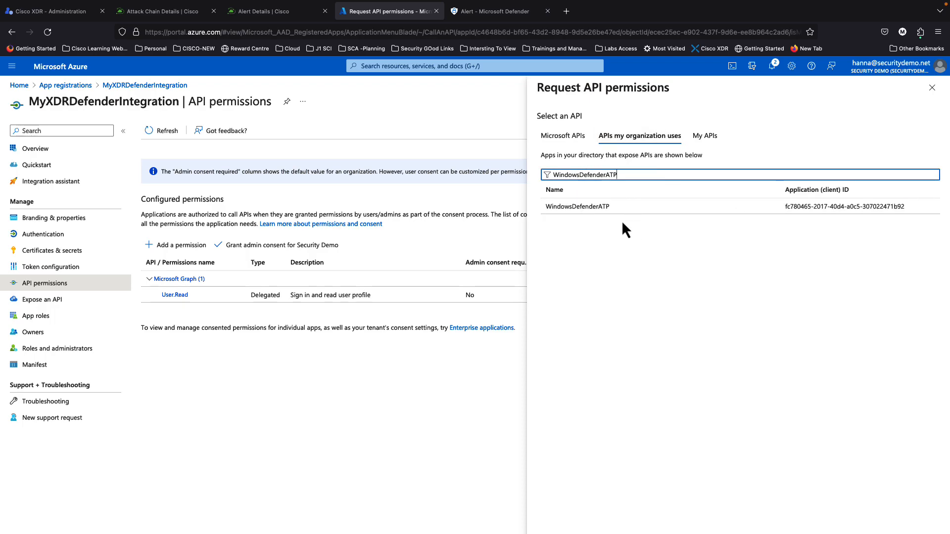
left_click(610, 210)
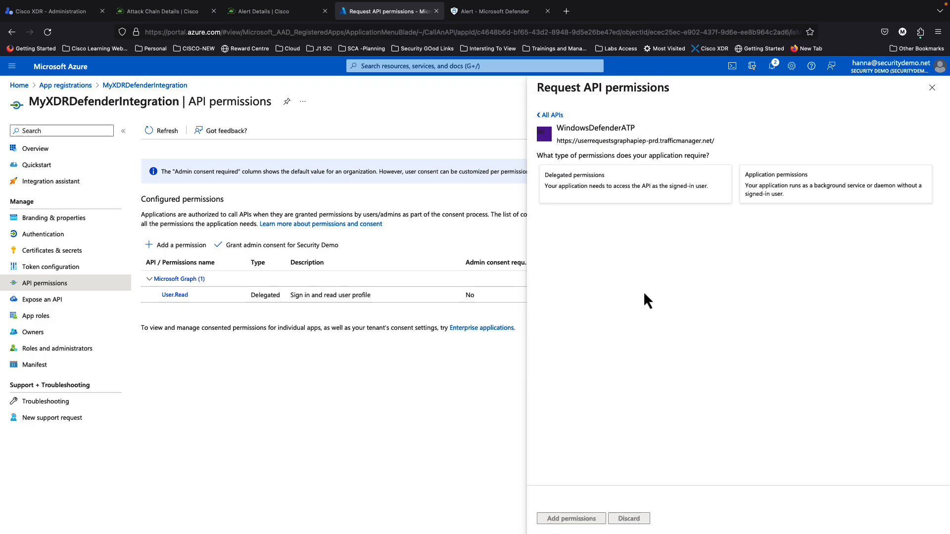
left_click(784, 190)
scroll(607, 451, "down", 1)
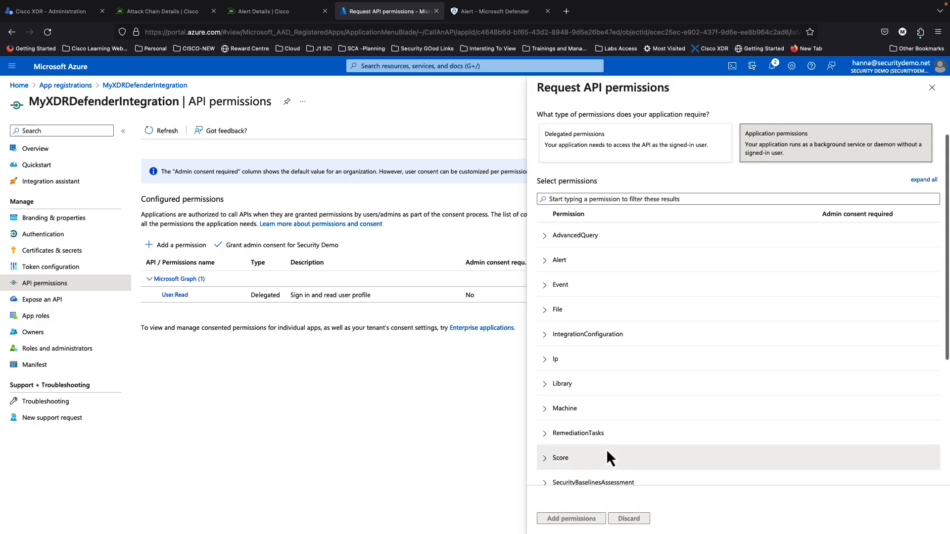
scroll(607, 449, "up", 1)
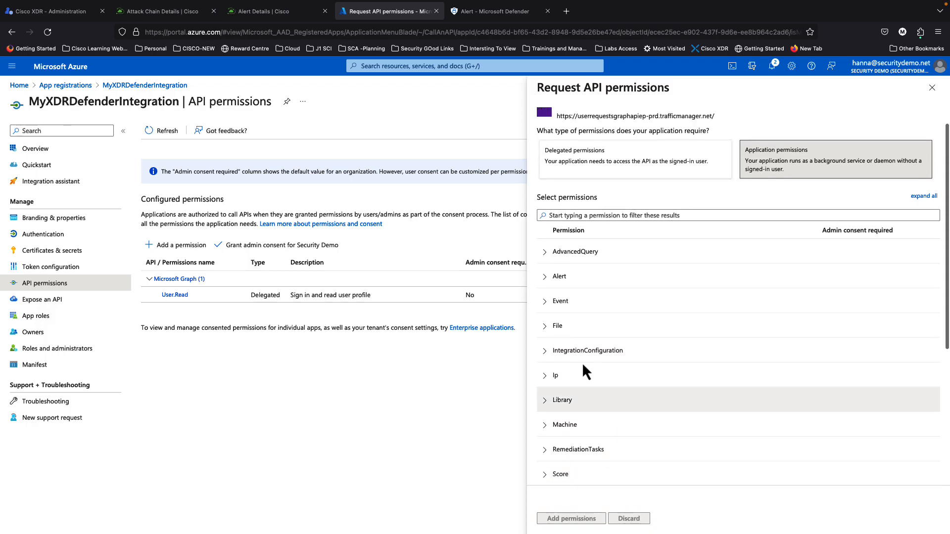
Step: Scroll the Cisco XDR integration guide to the Defender for Endpoint Permissions Required tables
left_click(55, 13)
scroll(427, 313, "up", 1)
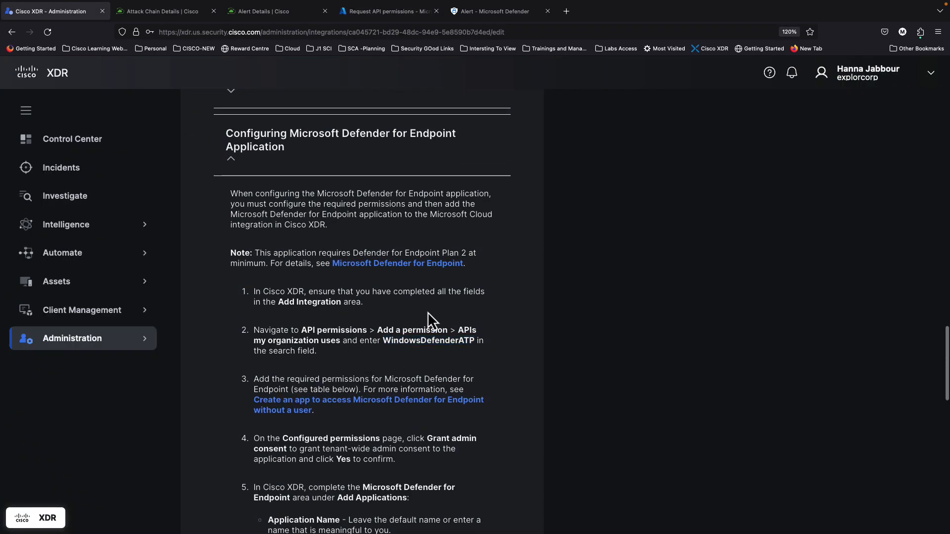
scroll(297, 244, "up", 2)
scroll(376, 403, "down", 5)
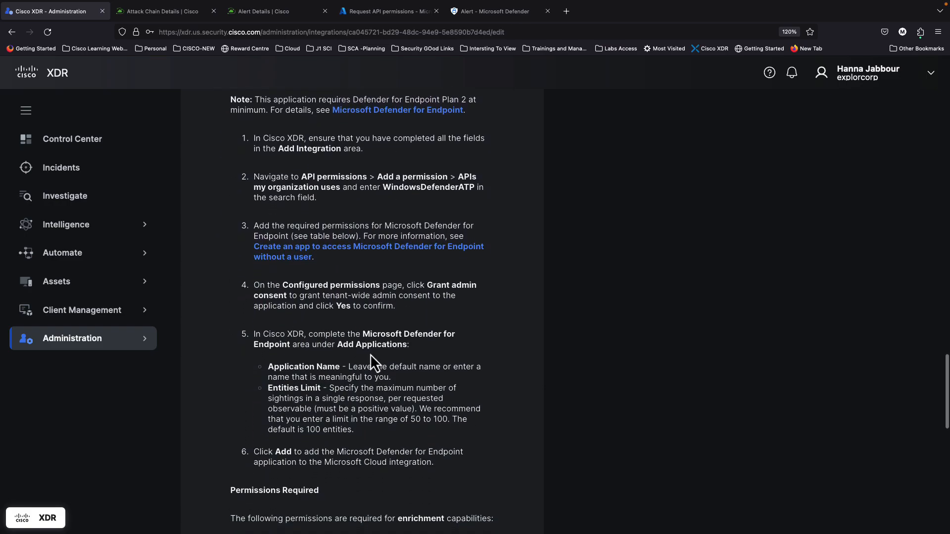
scroll(367, 333, "down", 6)
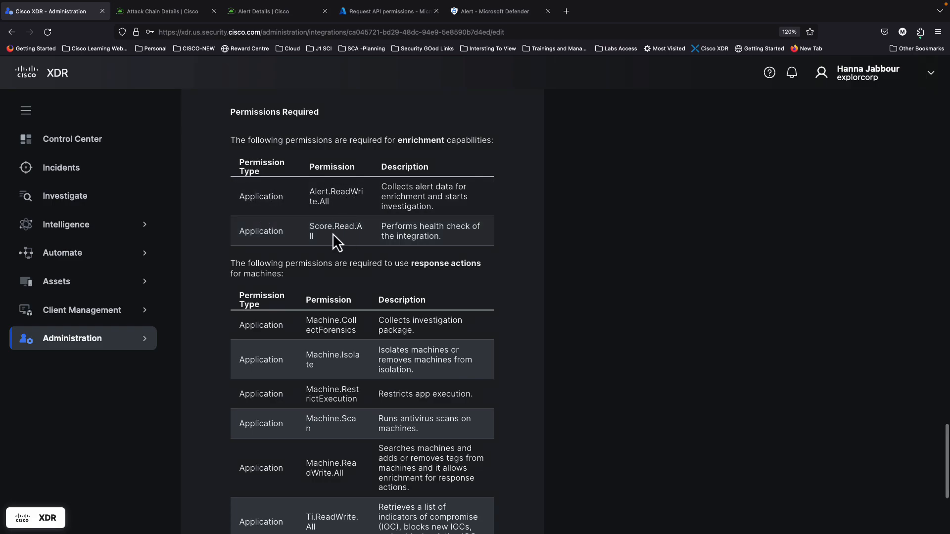
Step: Tick Alert.Read.All and Alert.ReadWrite.All, then expand the Event permission group
left_click(379, 17)
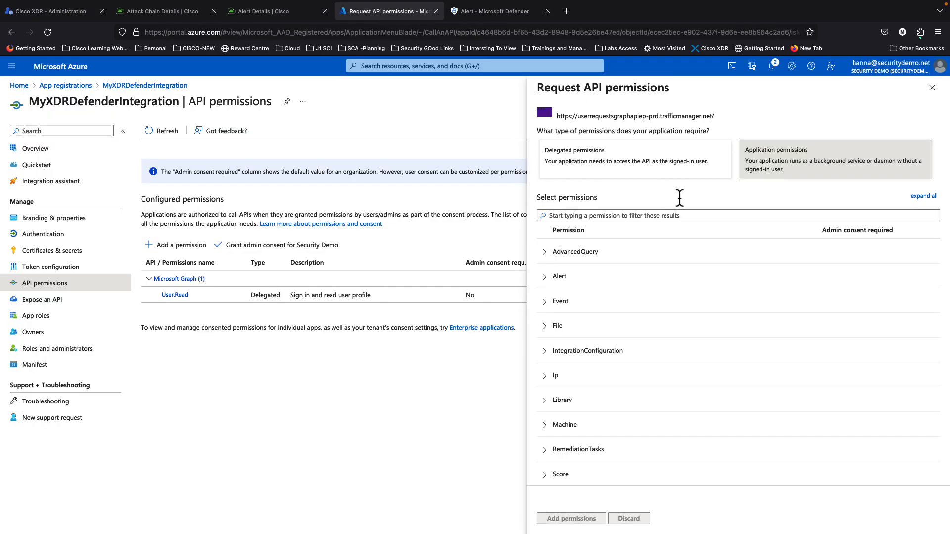
left_click(547, 278)
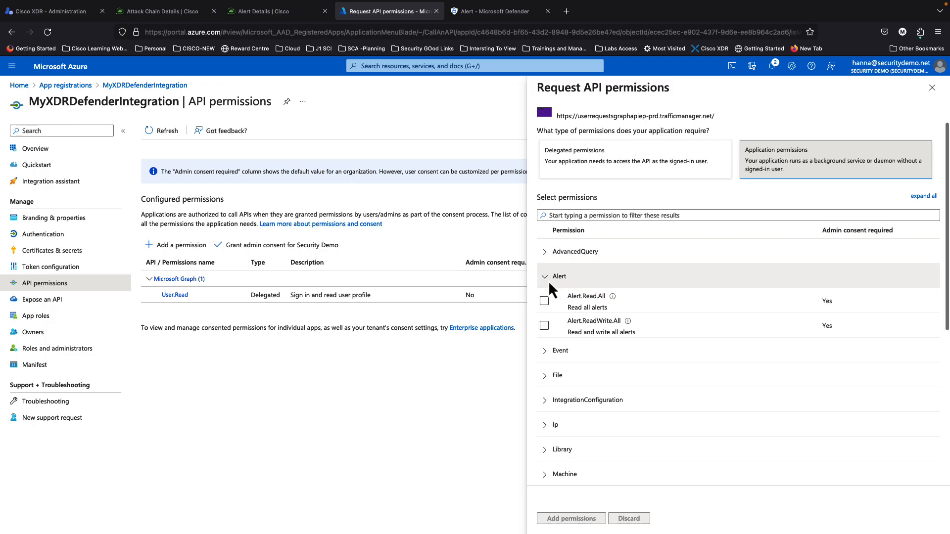
left_click(544, 301)
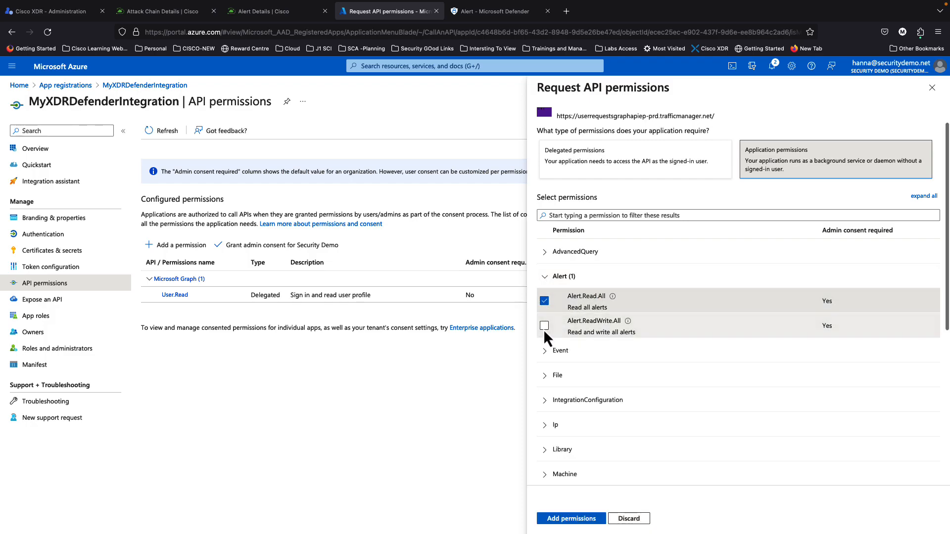
left_click(544, 326)
scroll(556, 396, "down", 3)
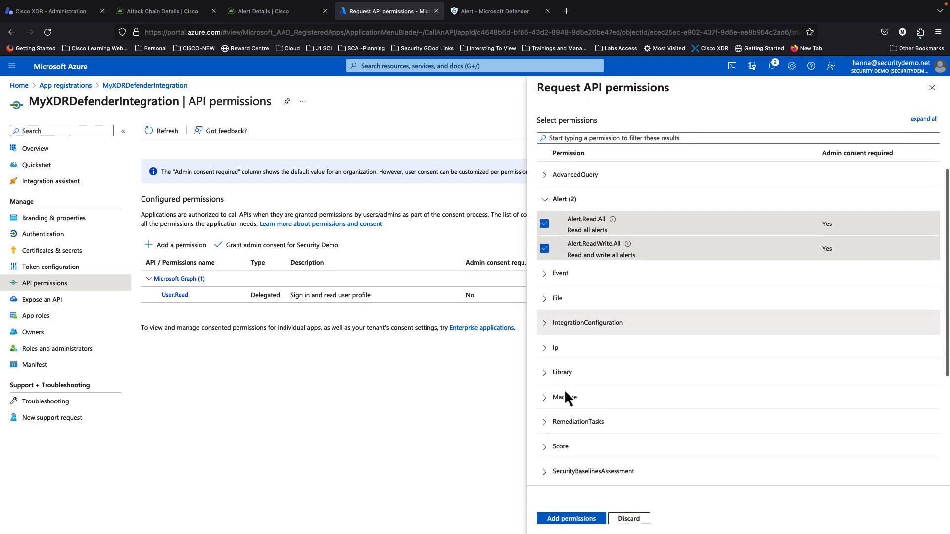
left_click(549, 279)
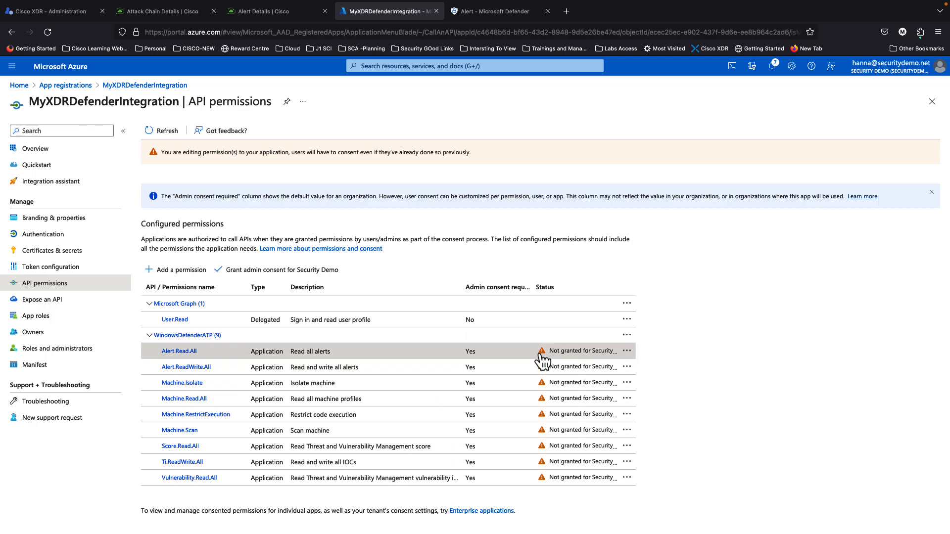
Step: Inspect the Alert.Read.All permission details, noting admin consent is required, then close them
left_click(567, 352)
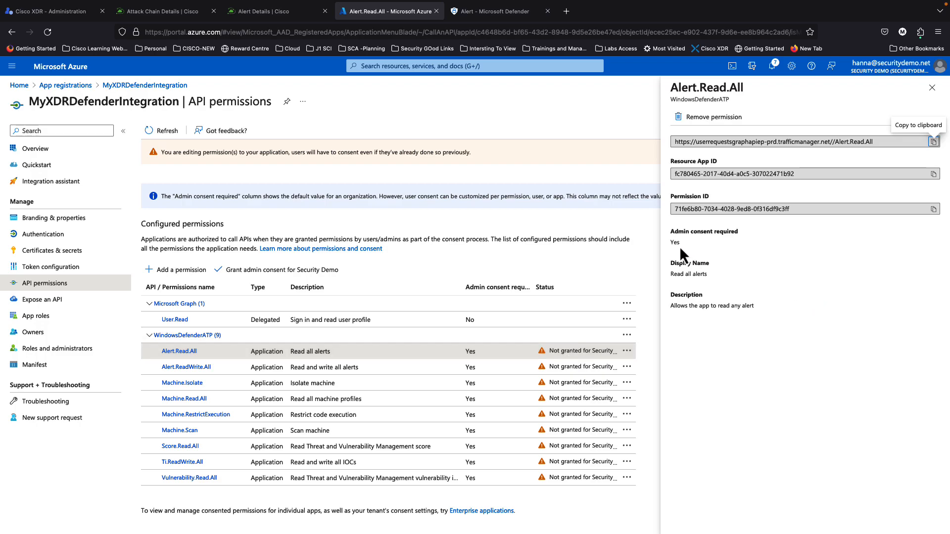
left_click_drag(672, 231, 741, 234)
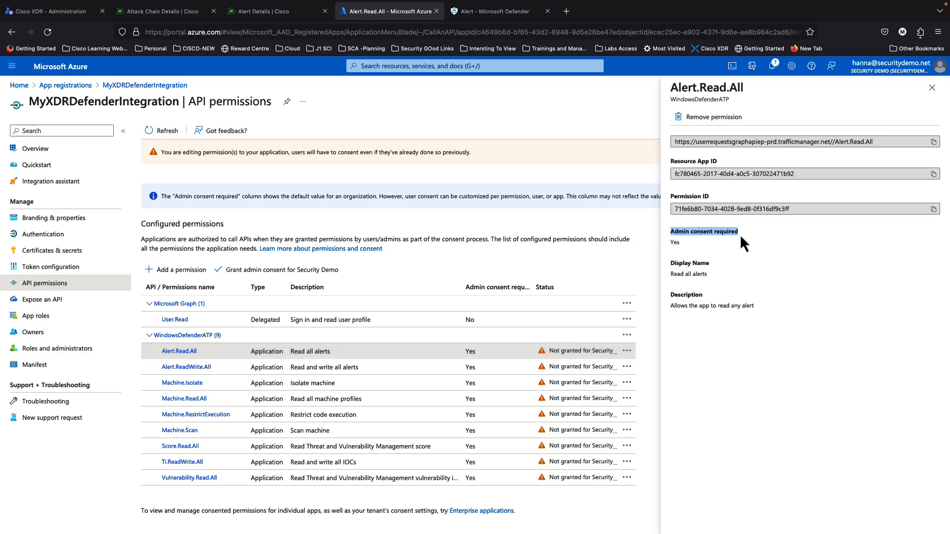
left_click(932, 88)
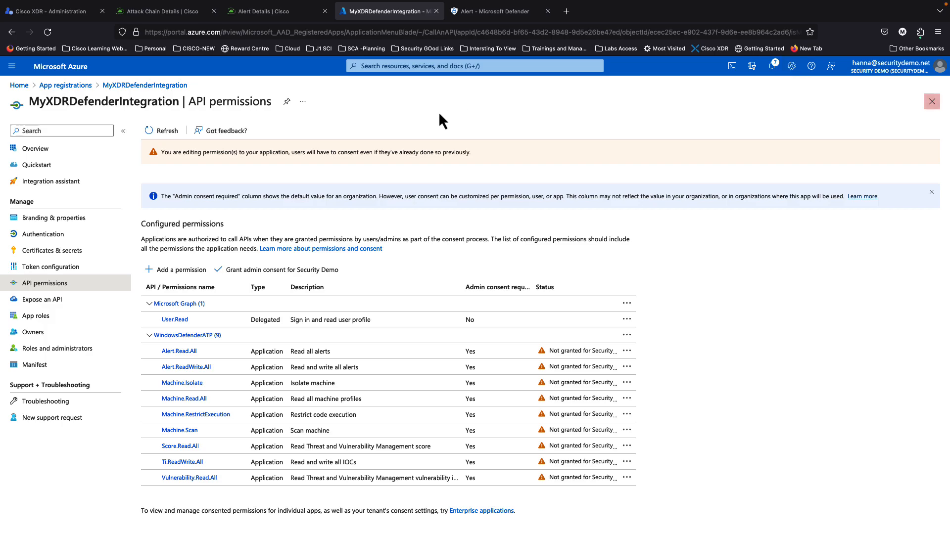
Step: Collapse the Microsoft Graph and Threat Protection groups, review the WindowsDefenderATP permissions, then return to Cisco XDR
left_click(81, 85)
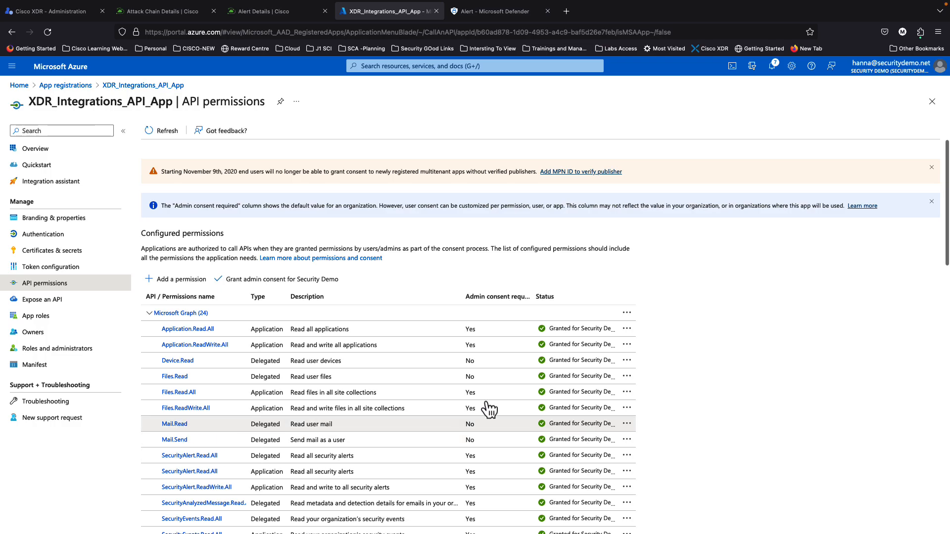
left_click(149, 316)
left_click(150, 329)
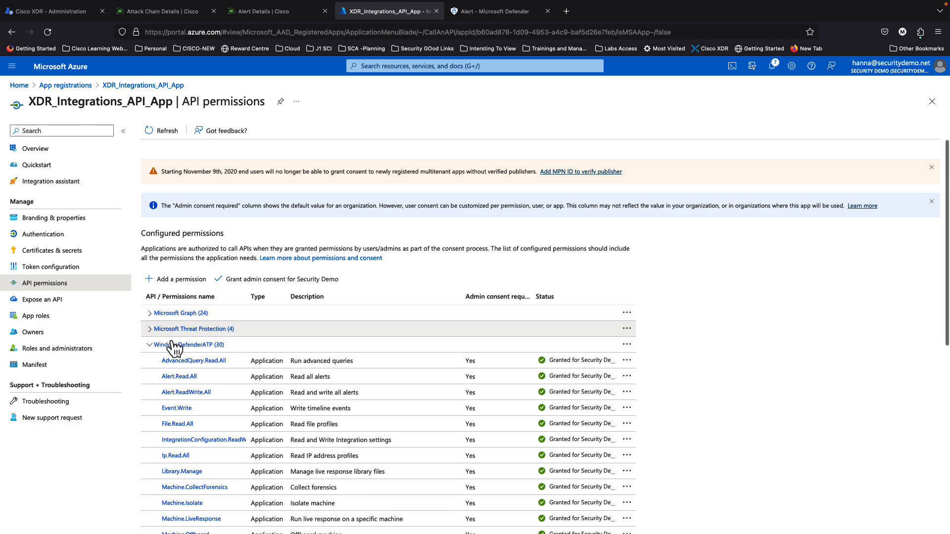
scroll(238, 364, "down", 3)
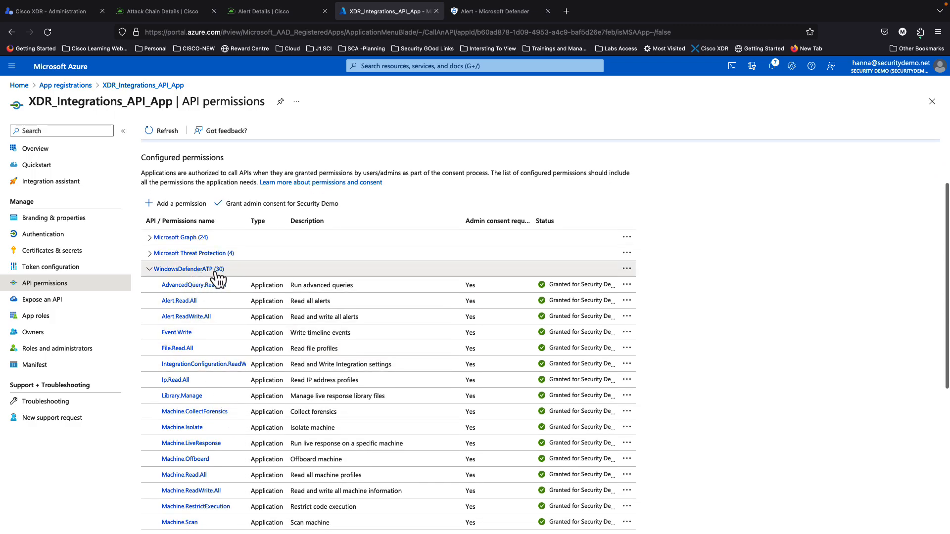
scroll(277, 381, "up", 1)
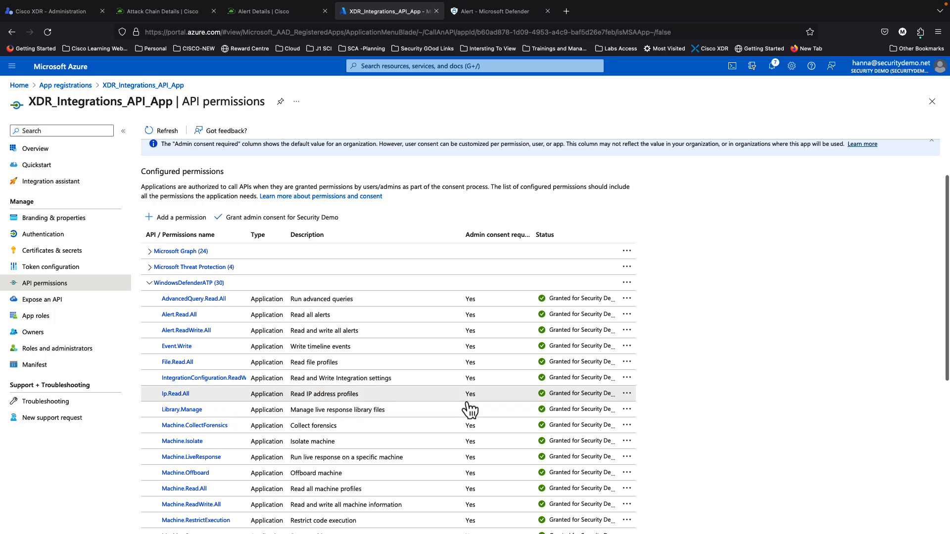
scroll(594, 448, "down", 2)
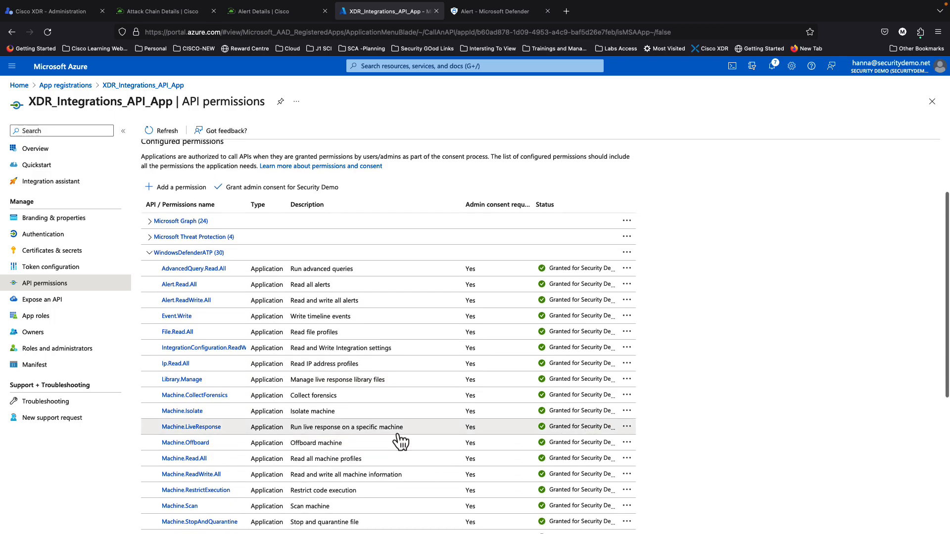
left_click(58, 12)
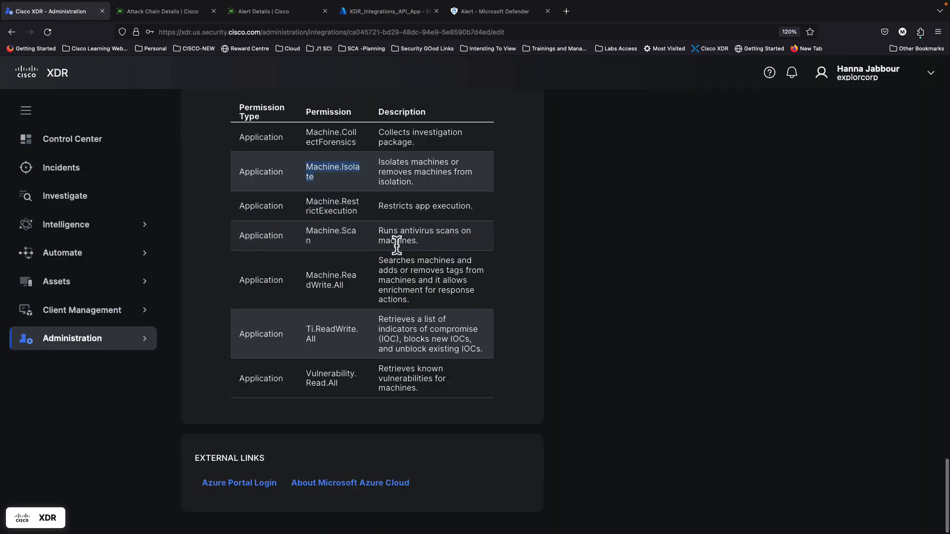
Step: Set the Defender for Endpoint application's Entities Limit to 10 and try adding it
scroll(473, 250, "up", 20)
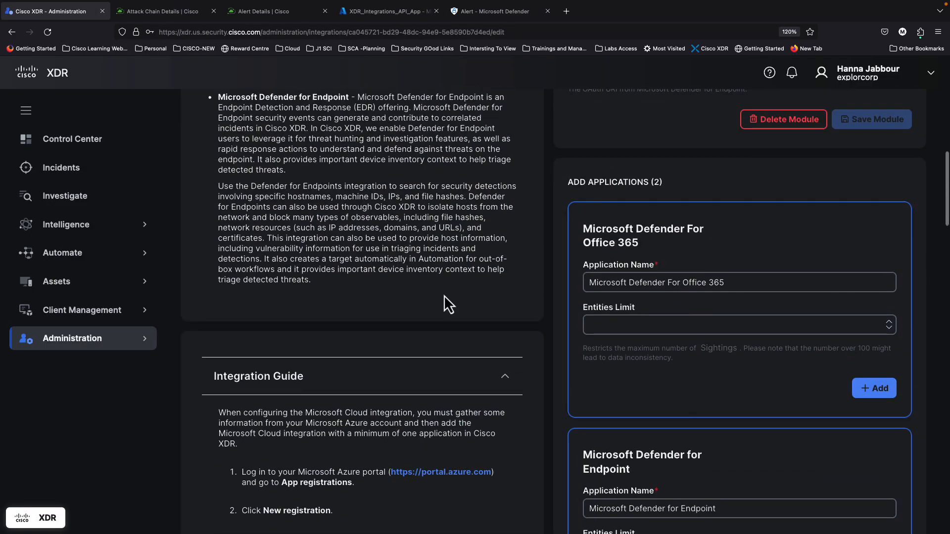
scroll(444, 304, "up", 5)
scroll(473, 347, "down", 15)
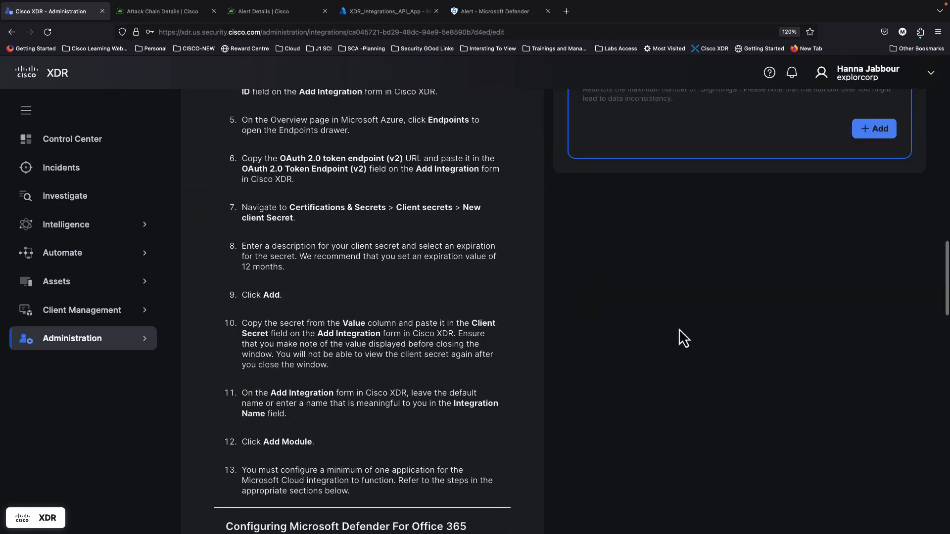
left_click(719, 343)
type("10")
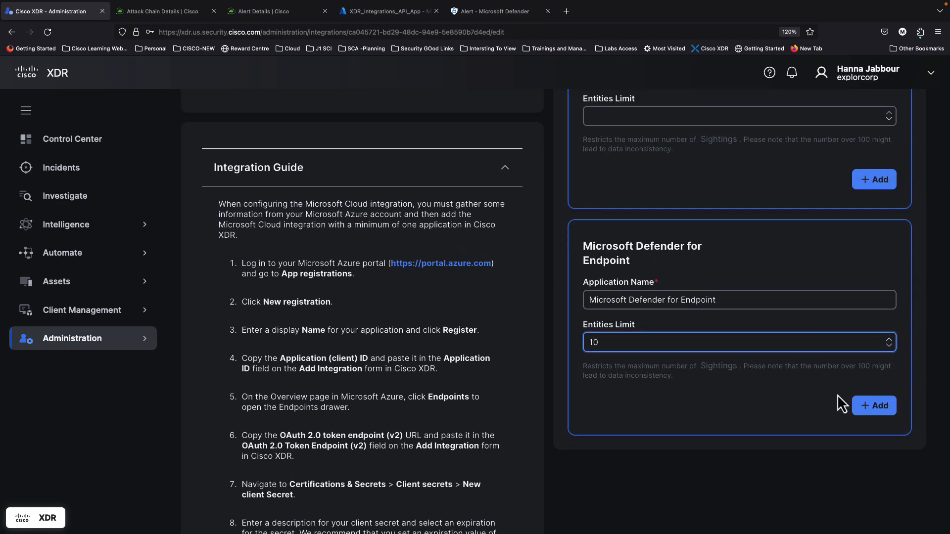
left_click(879, 406)
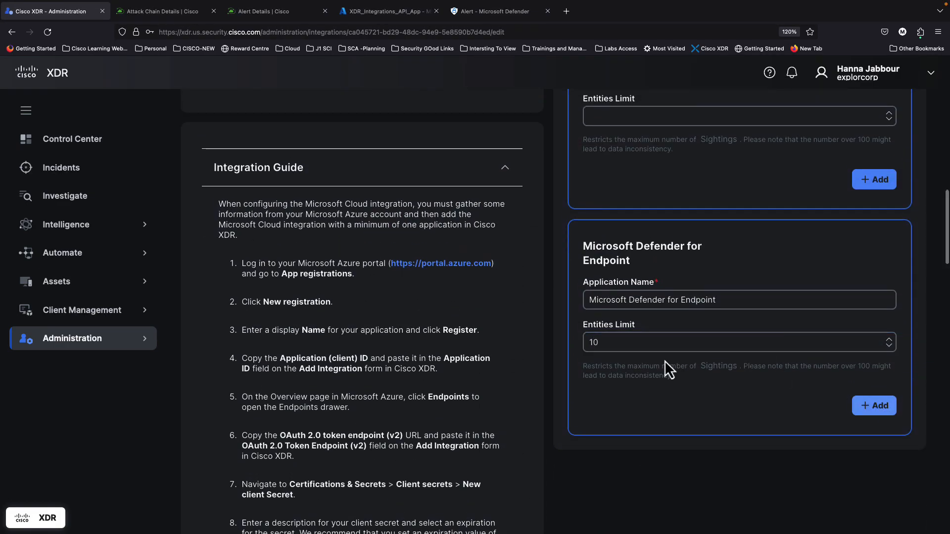
Step: After the duplicate-name error, rename it 'Microsoft Defender for Endpoint 2' and add it
scroll(664, 360, "up", 8)
scroll(664, 360, "down", 7)
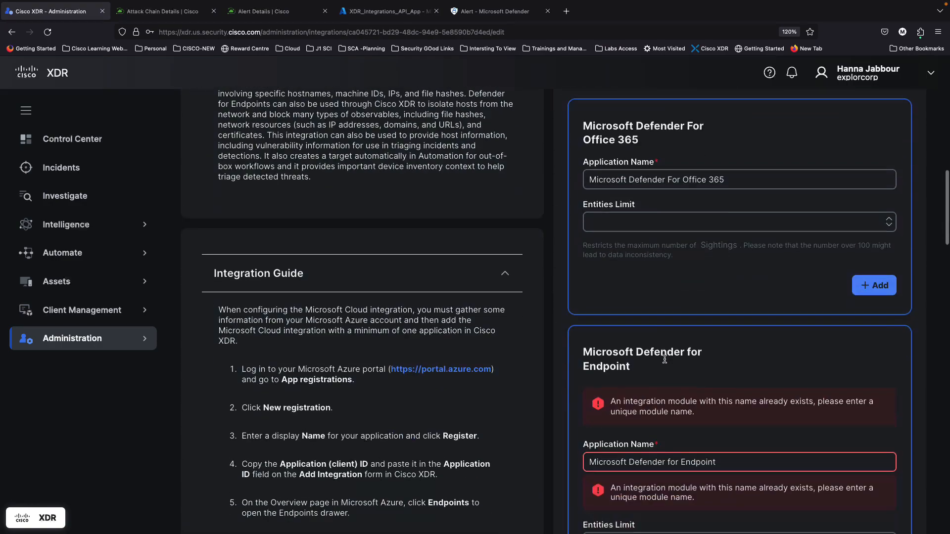
left_click(730, 398)
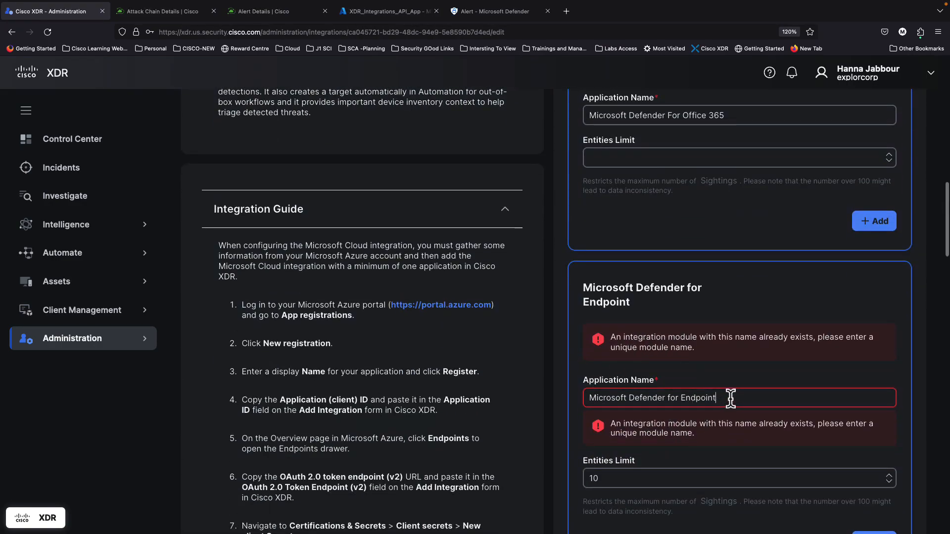
type("2")
left_click(863, 500)
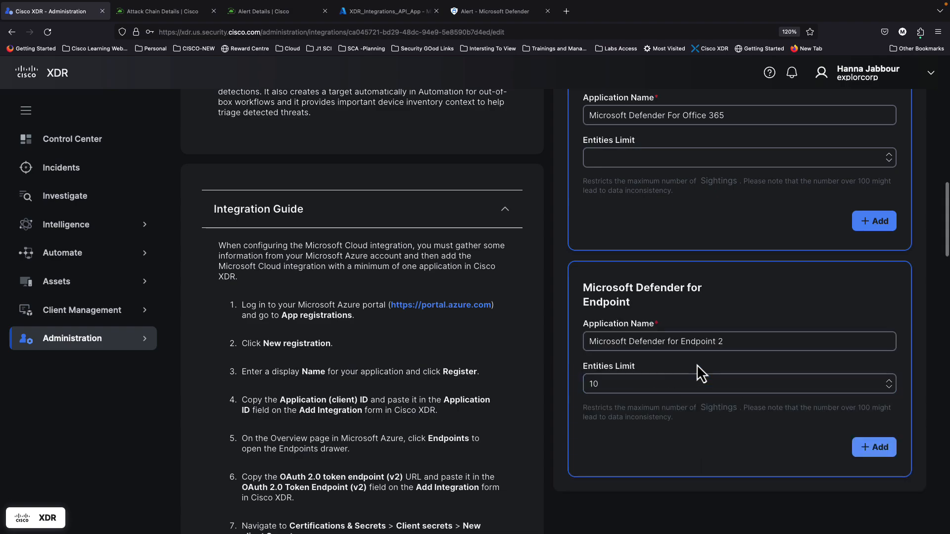
scroll(687, 343, "up", 10)
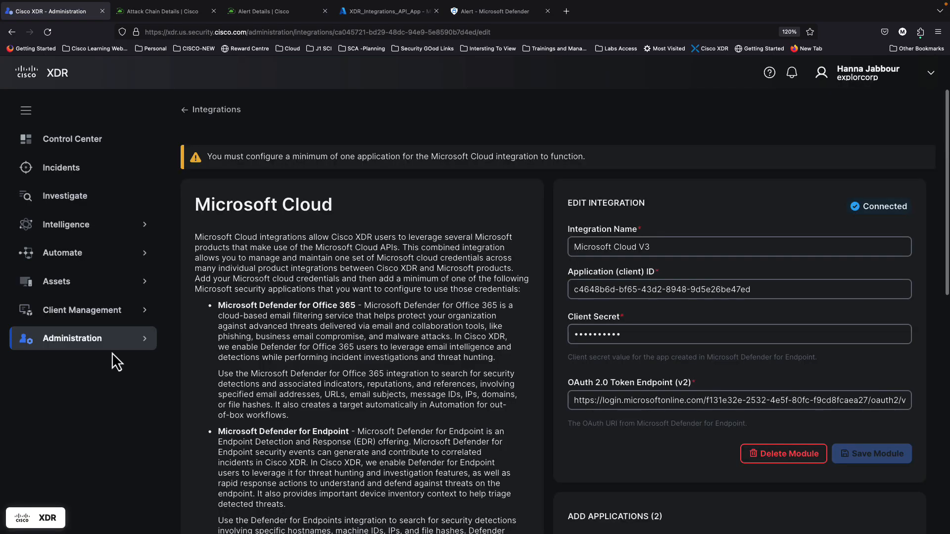
Step: Go to Administration > Integrations and expand My Integrations to find Microsoft Cloud V3 marked Connected
left_click(49, 342)
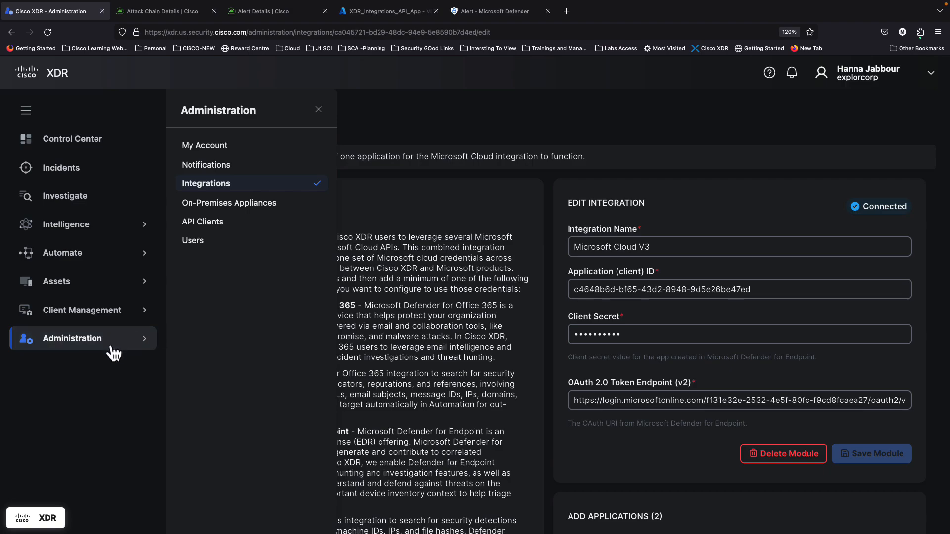
left_click(53, 348)
left_click(219, 186)
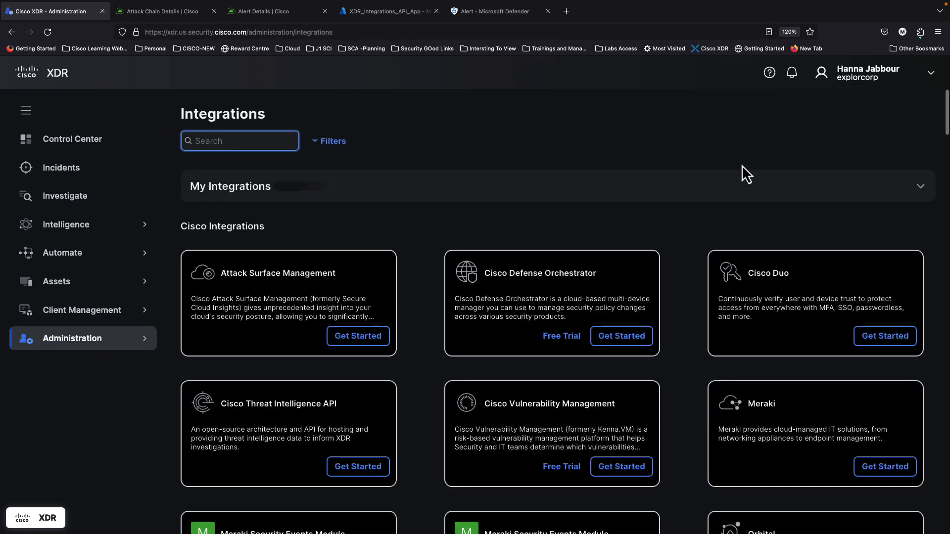
left_click(922, 187)
scroll(574, 326, "down", 15)
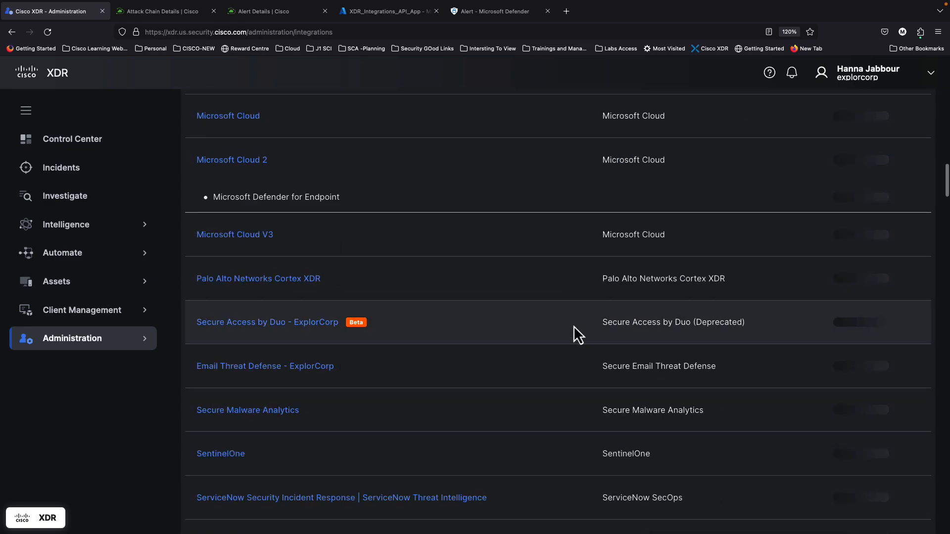
scroll(475, 411, "down", 10)
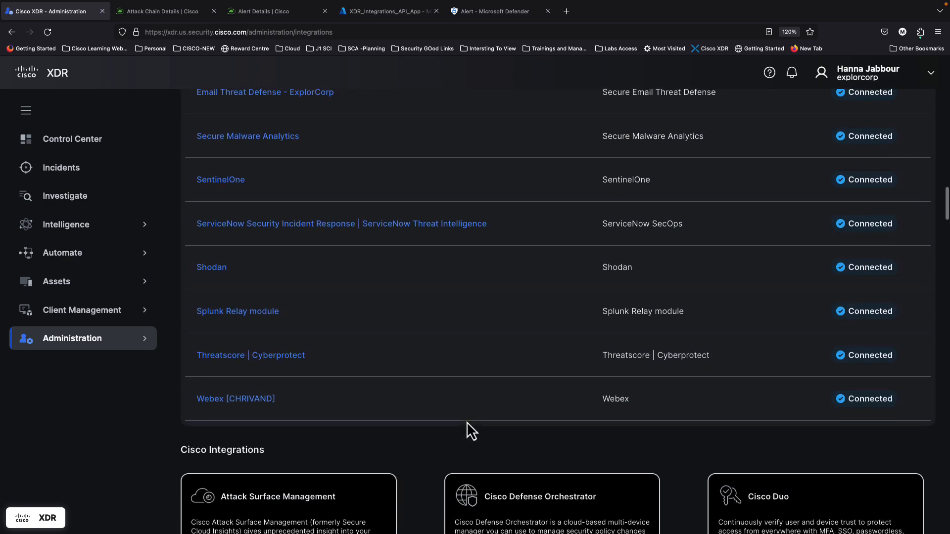
scroll(467, 423, "up", 9)
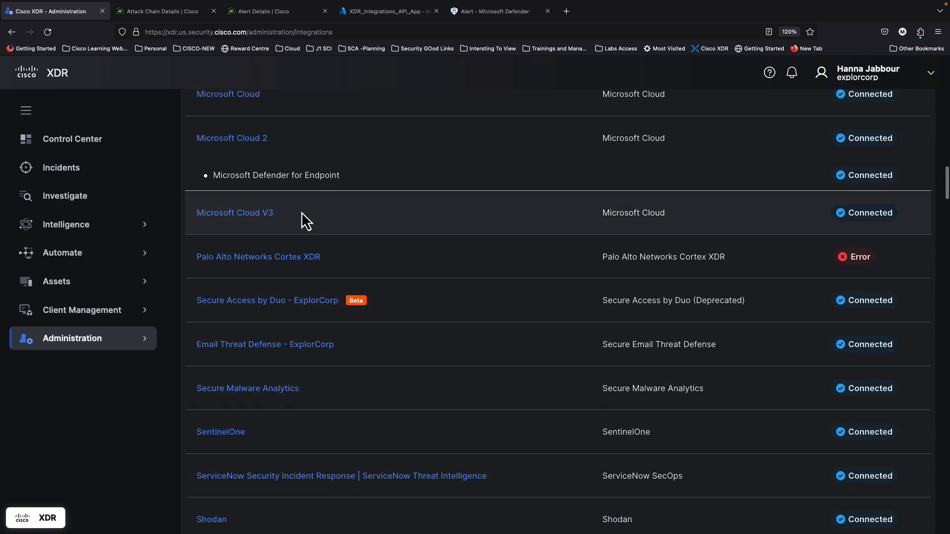
scroll(301, 212, "up", 2)
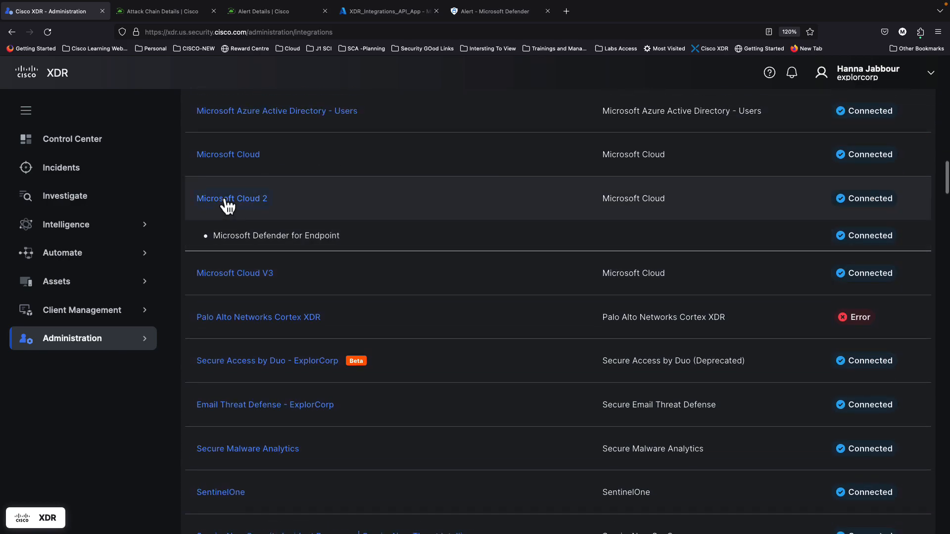
Step: Open the Microsoft Cloud 2 integration and confirm its Defender for Endpoint card shows Connected
left_click(227, 200)
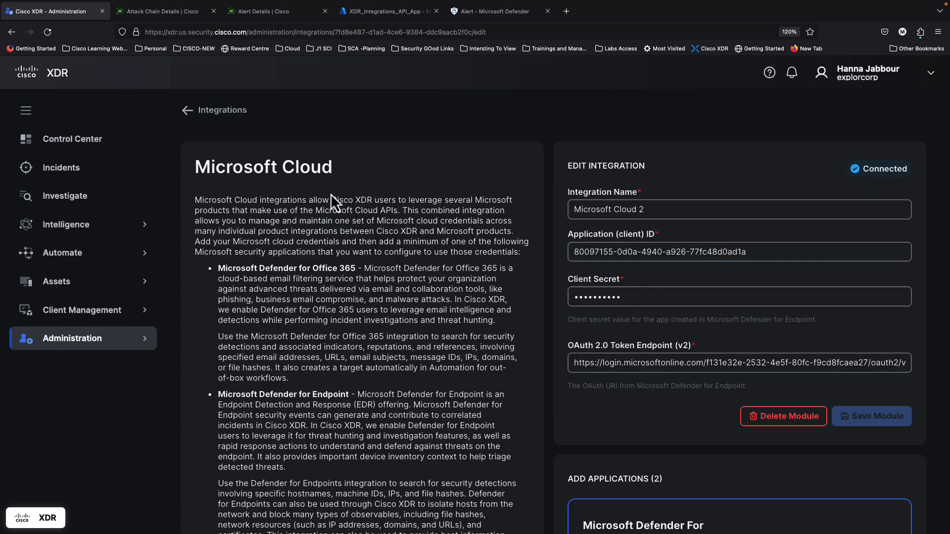
scroll(649, 426, "down", 6)
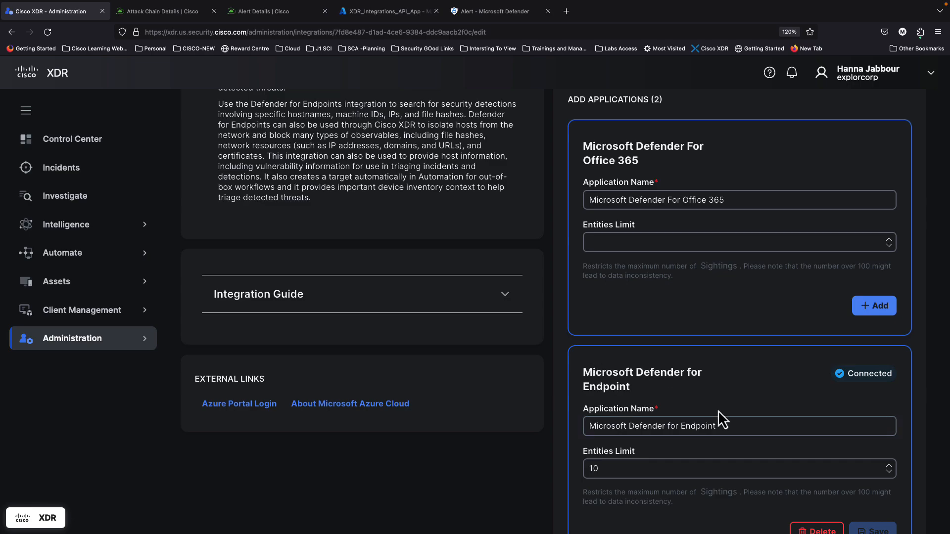
scroll(718, 411, "down", 2)
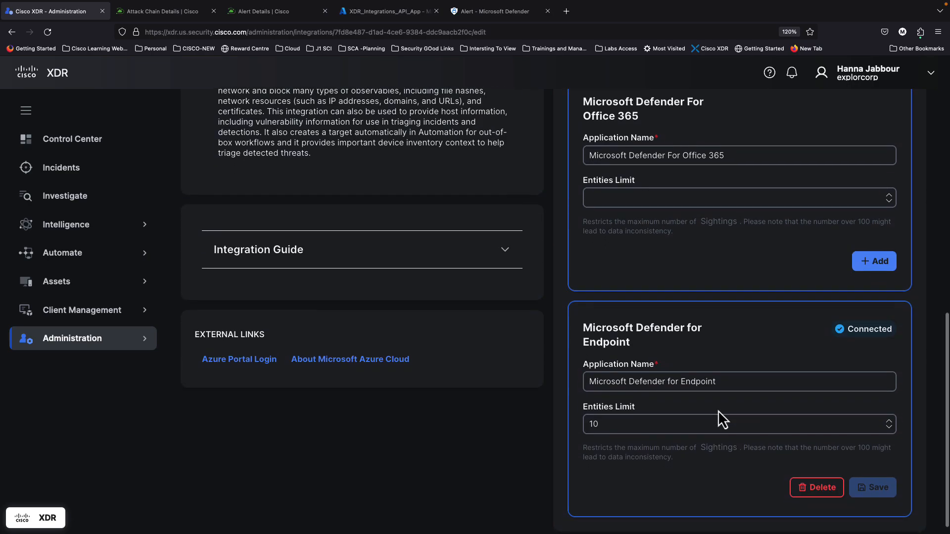
scroll(670, 415, "up", 8)
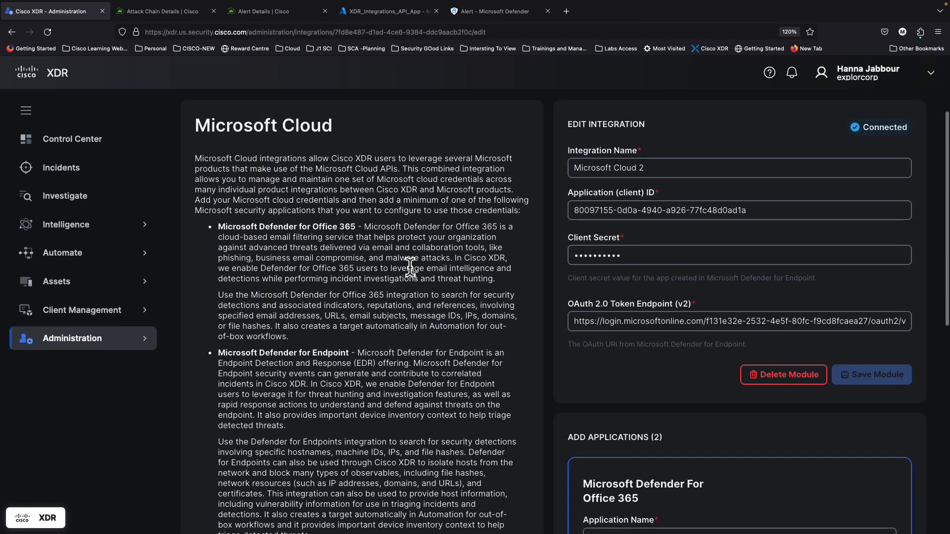
left_click_drag(315, 169, 396, 170)
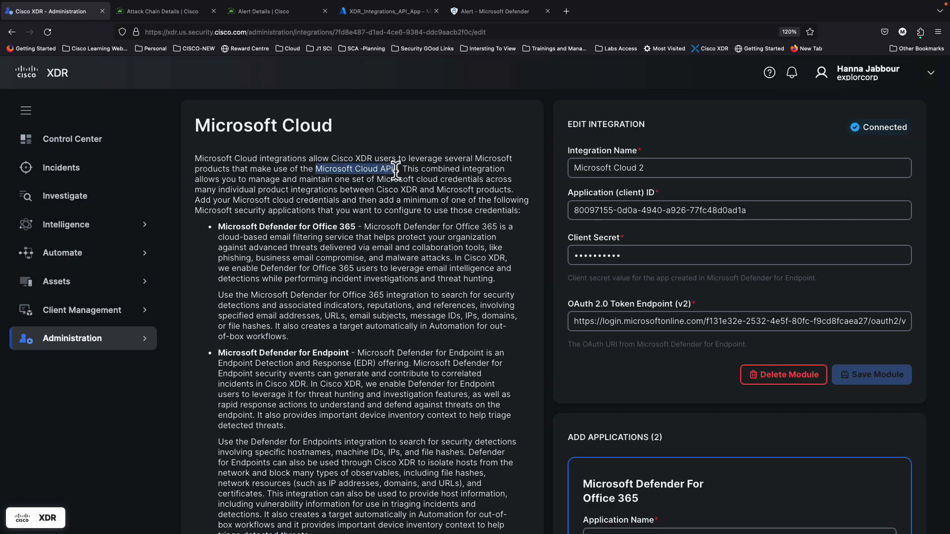